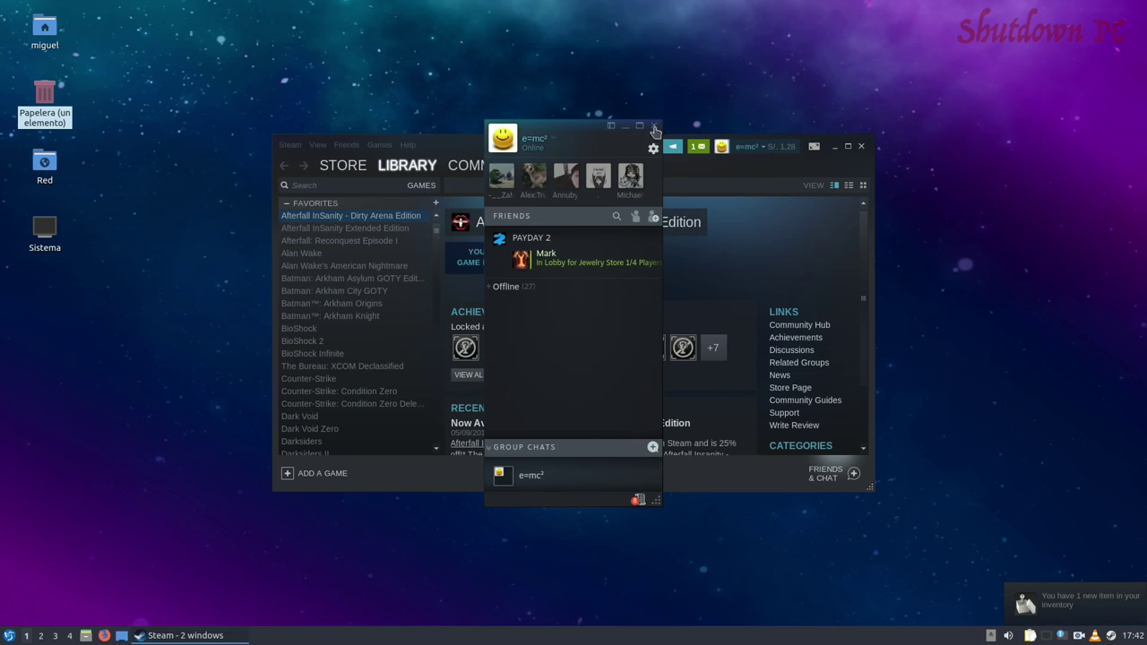
Close the friends list window and launch METAL GEAR SOLID V: GROUND ZEROES from the library.
{"action": "left_click", "coordinate": [655, 127]}
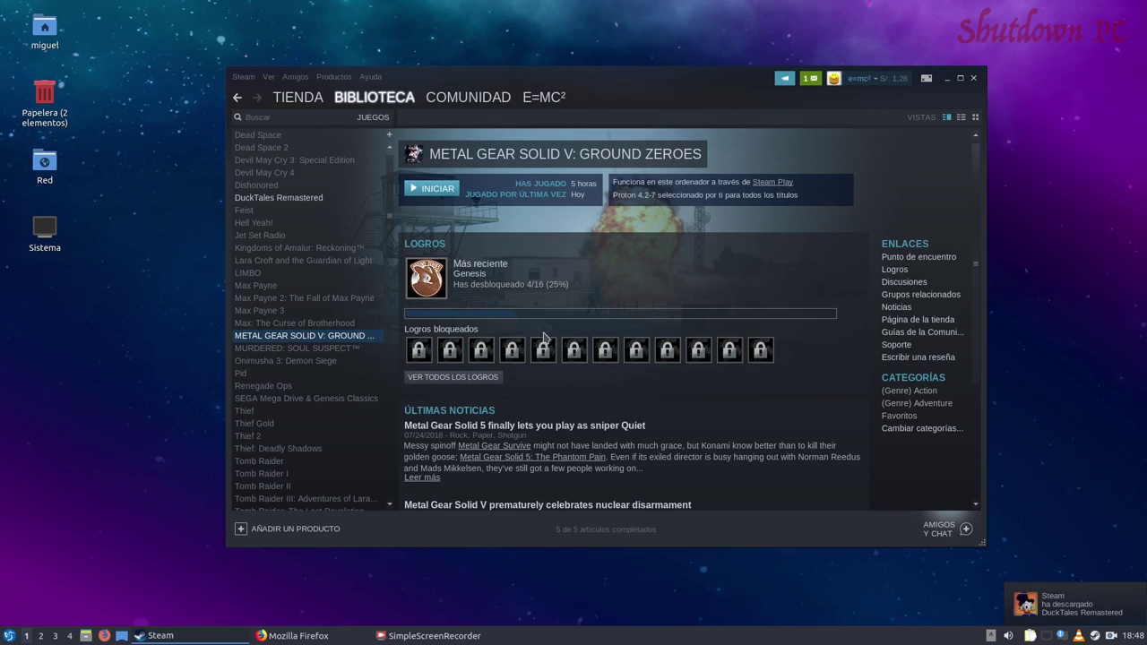
{"action": "left_click", "coordinate": [437, 192]}
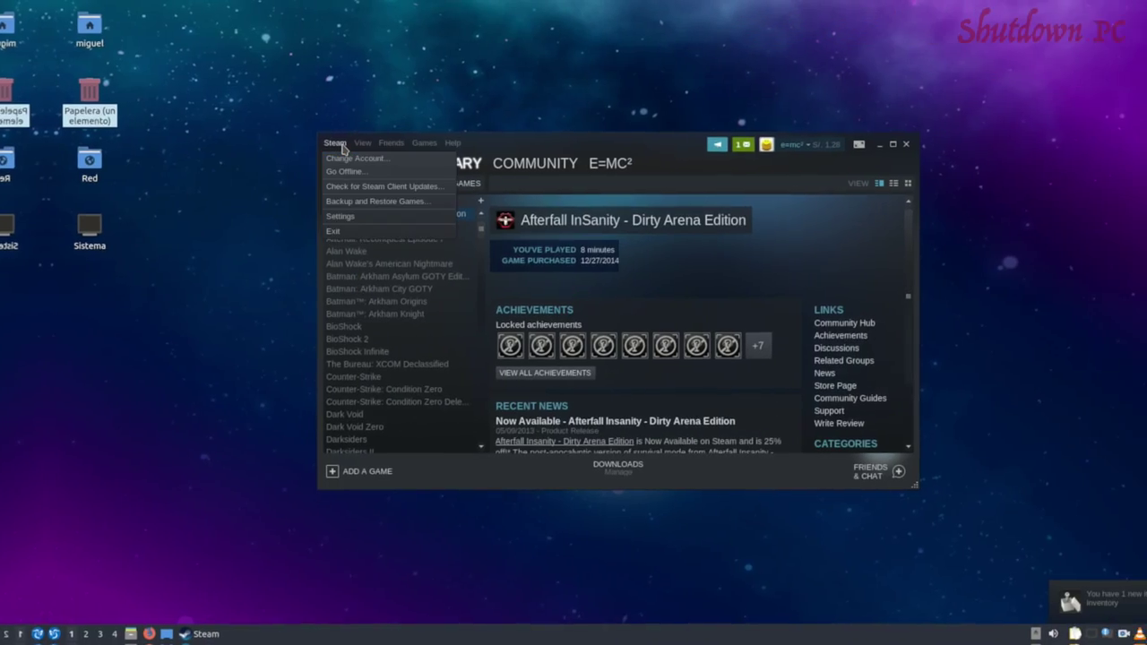
Enable Steam Play for all other titles with Proton 4.2-7 in the settings and restart Steam to apply it.
{"action": "left_click", "coordinate": [294, 219]}
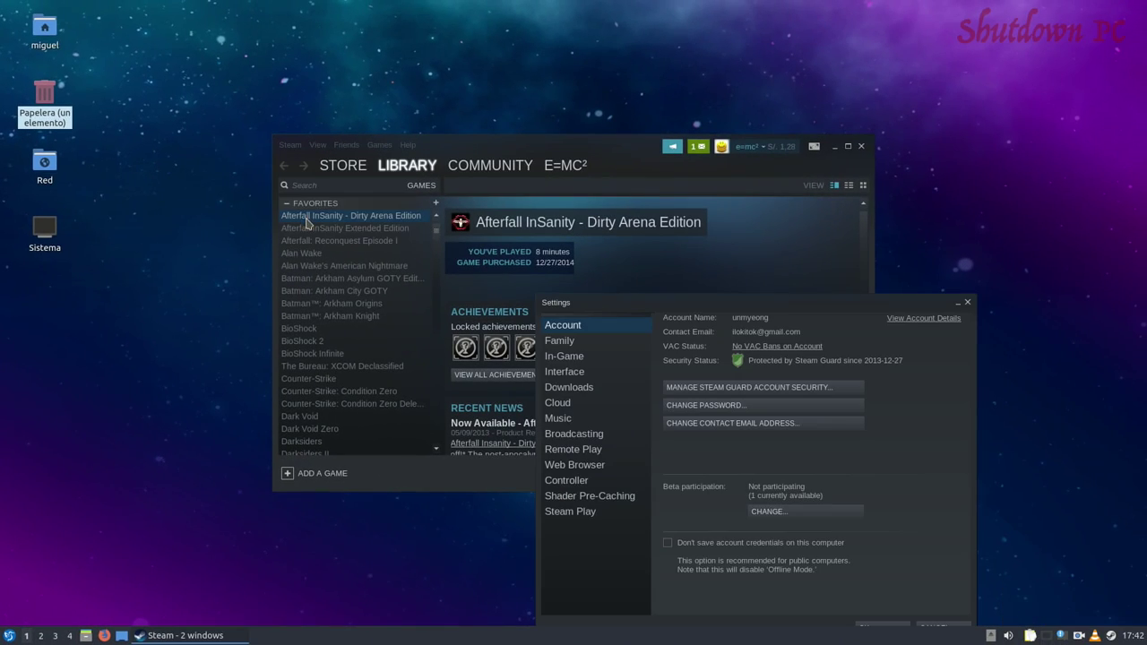
{"action": "left_click_drag", "start_coordinate": [650, 309], "coordinate": [620, 224]}
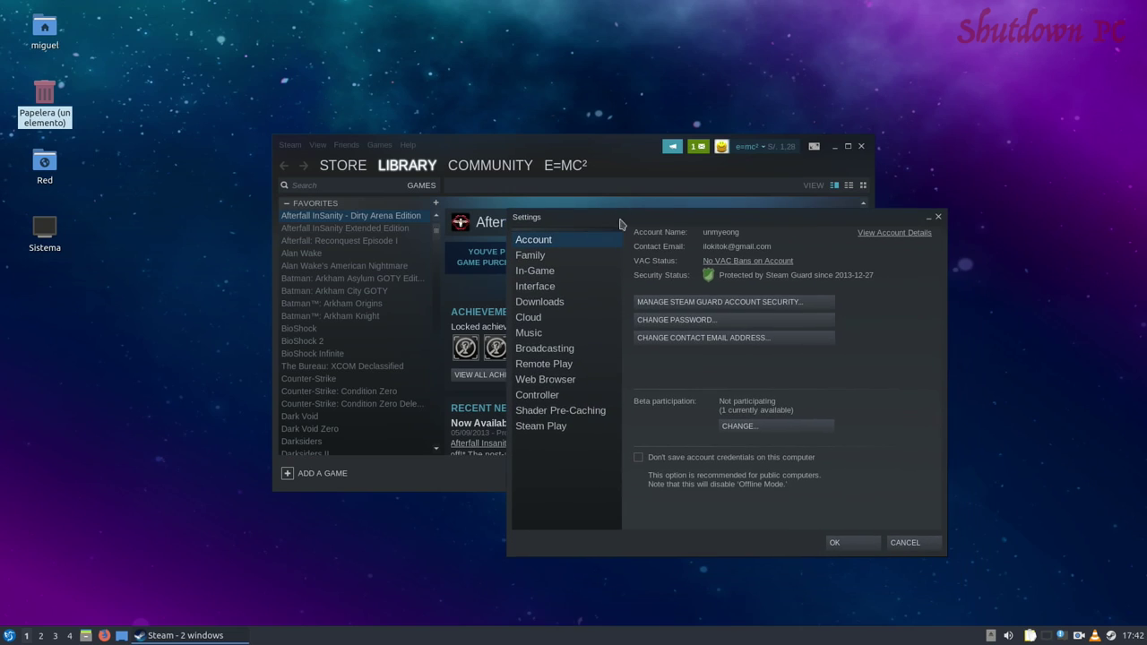
{"action": "left_click", "coordinate": [559, 429]}
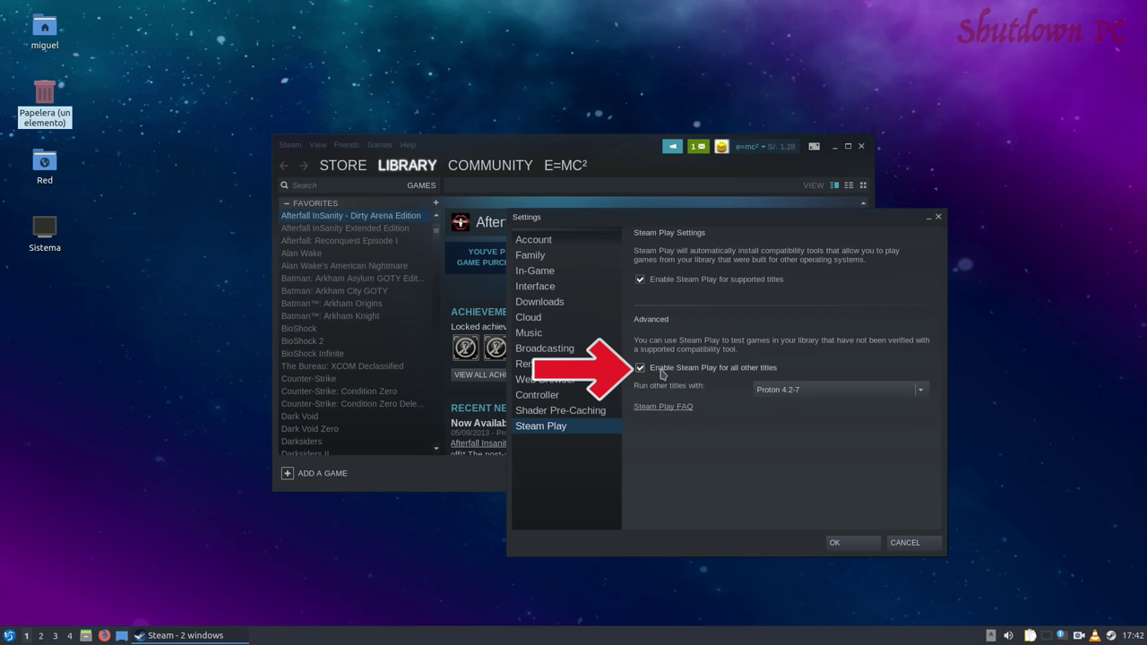
{"action": "left_click", "coordinate": [860, 543]}
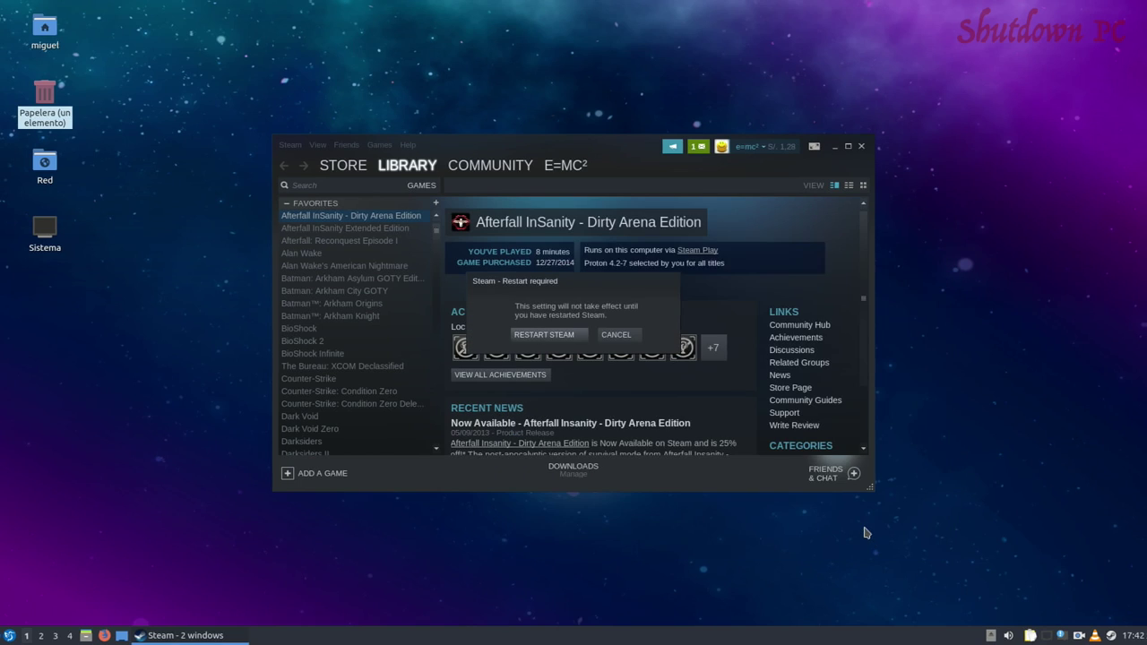
{"action": "left_click", "coordinate": [559, 329]}
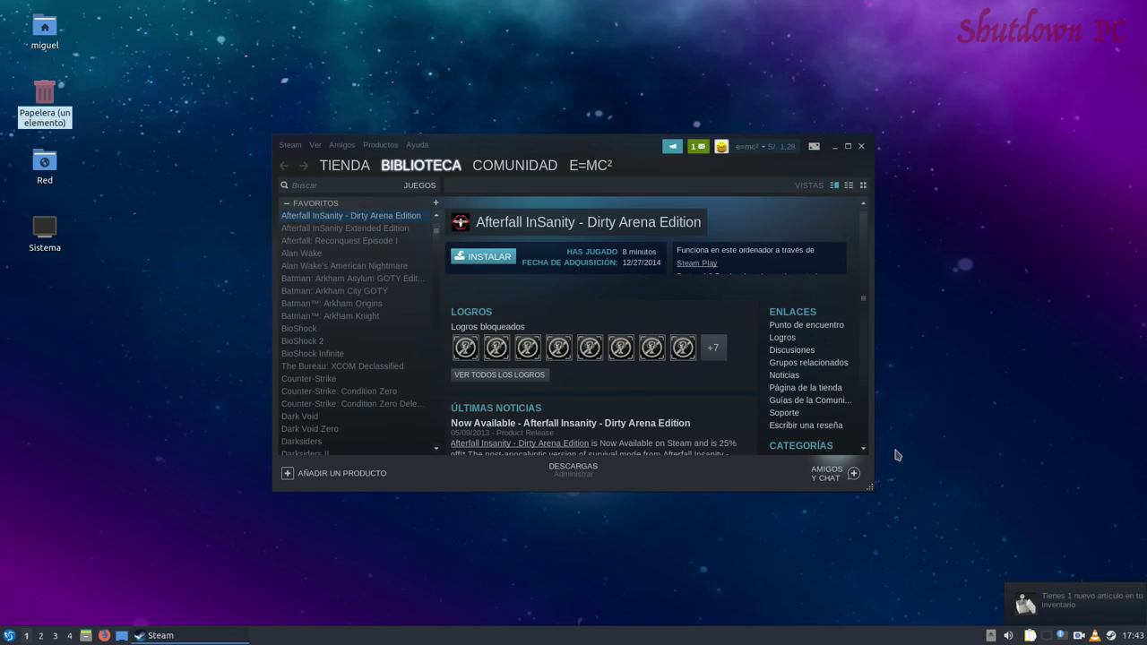
Enlarge and reposition the Steam window on the desktop, and select BioShock in the games list.
{"action": "left_click_drag", "start_coordinate": [868, 487], "coordinate": [950, 548]}
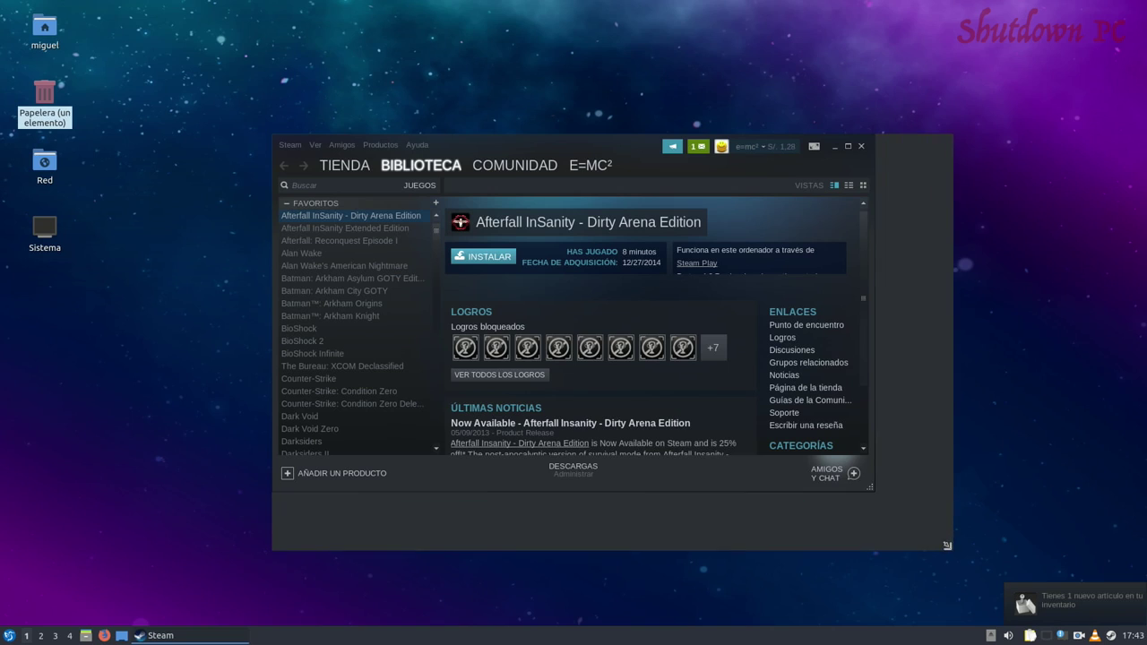
{"action": "left_click_drag", "start_coordinate": [542, 147], "coordinate": [517, 117]}
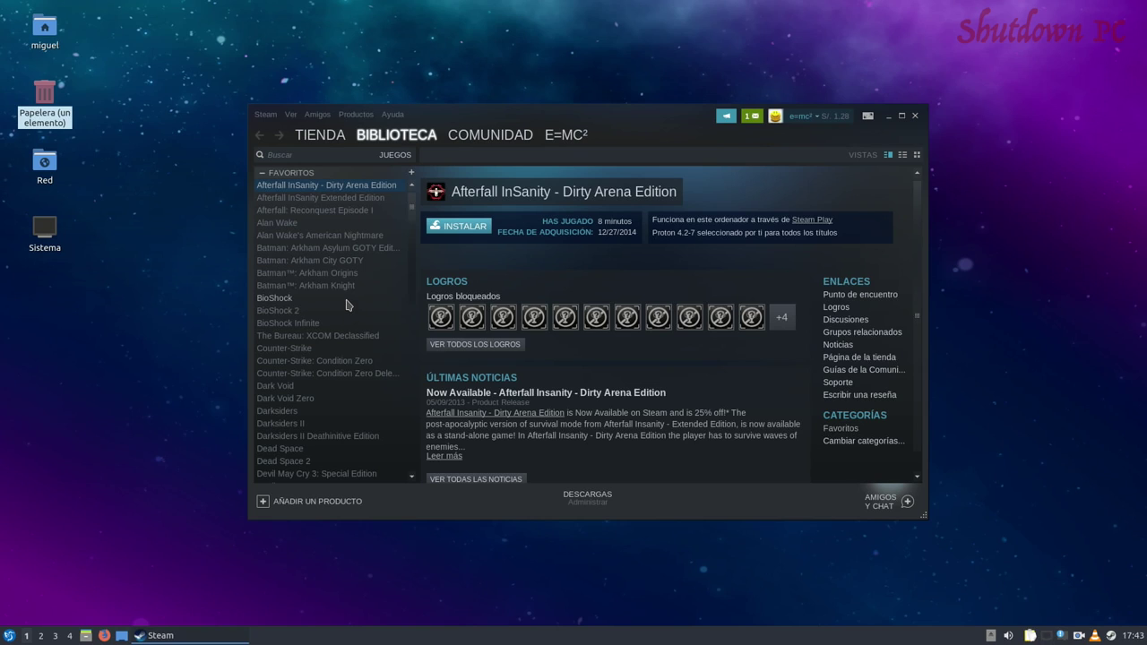
{"action": "left_click", "coordinate": [347, 301]}
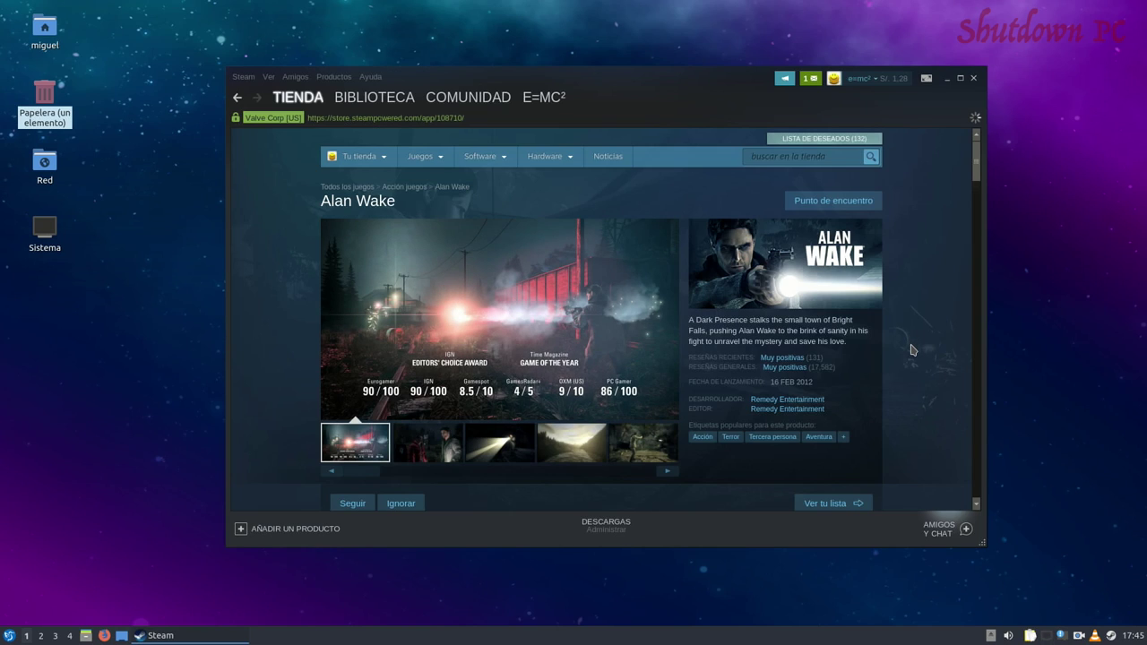
Review Alan Wake's store page, then finish queuing its installation and open the downloads overview.
{"action": "scroll", "coordinate": [911, 355], "scroll_direction": "down", "scroll_amount": 3}
{"action": "scroll", "coordinate": [912, 355], "scroll_direction": "down", "scroll_amount": 10}
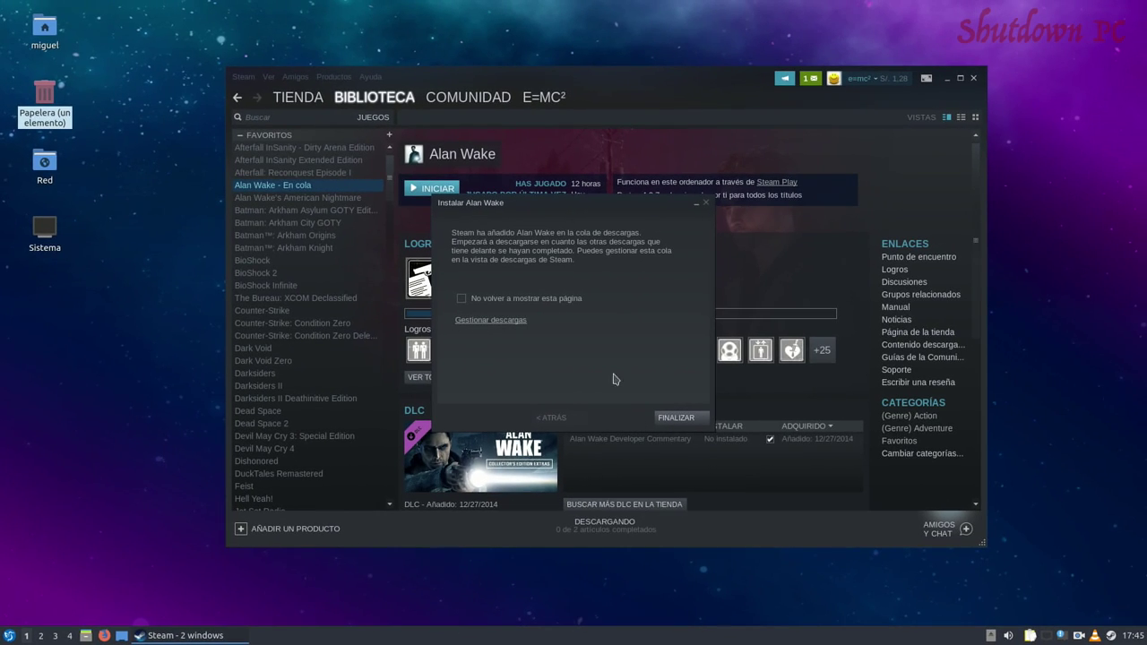
{"action": "left_click", "coordinate": [673, 425]}
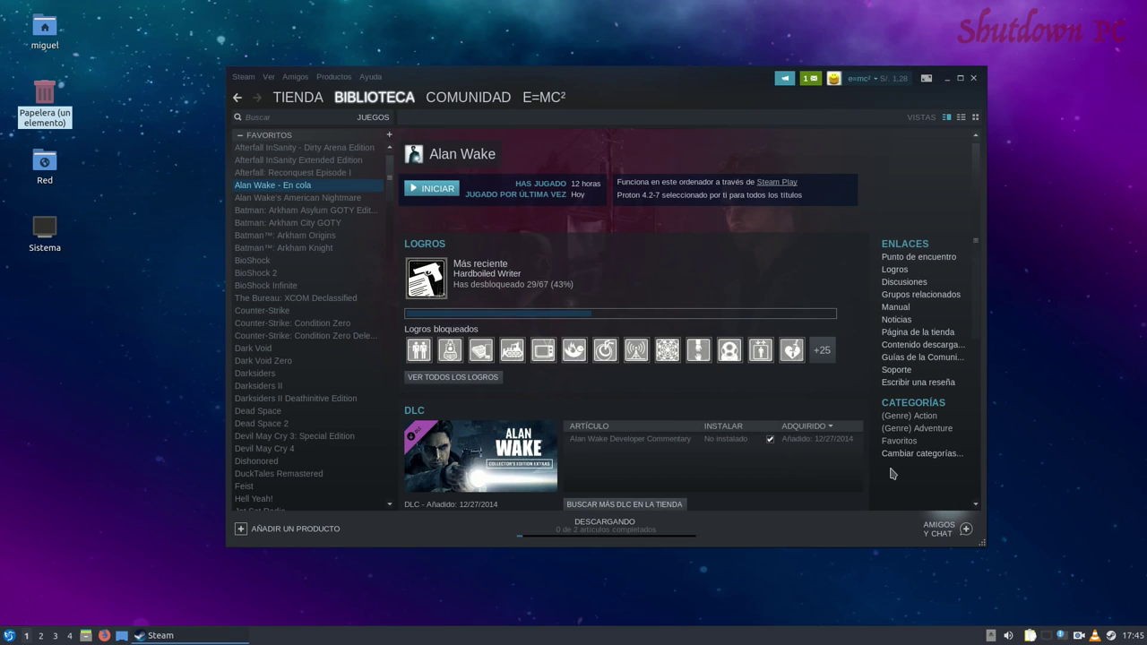
{"action": "left_click", "coordinate": [608, 527]}
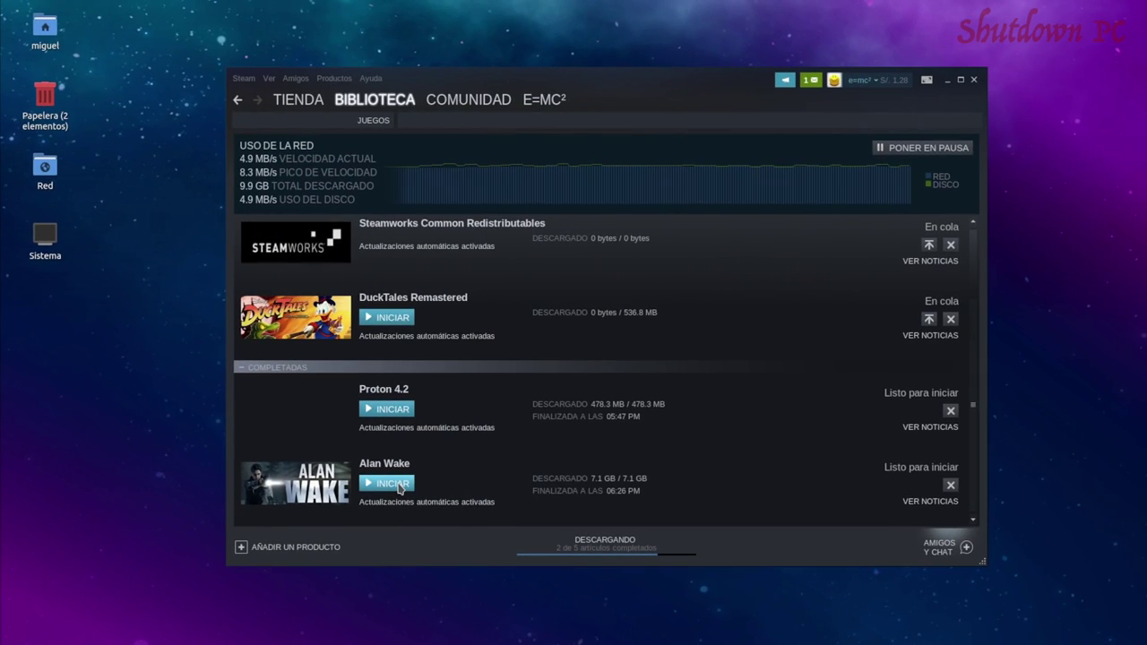
Launch Alan Wake from the completed downloads and accept running it through Steam Play.
{"action": "left_click", "coordinate": [399, 486]}
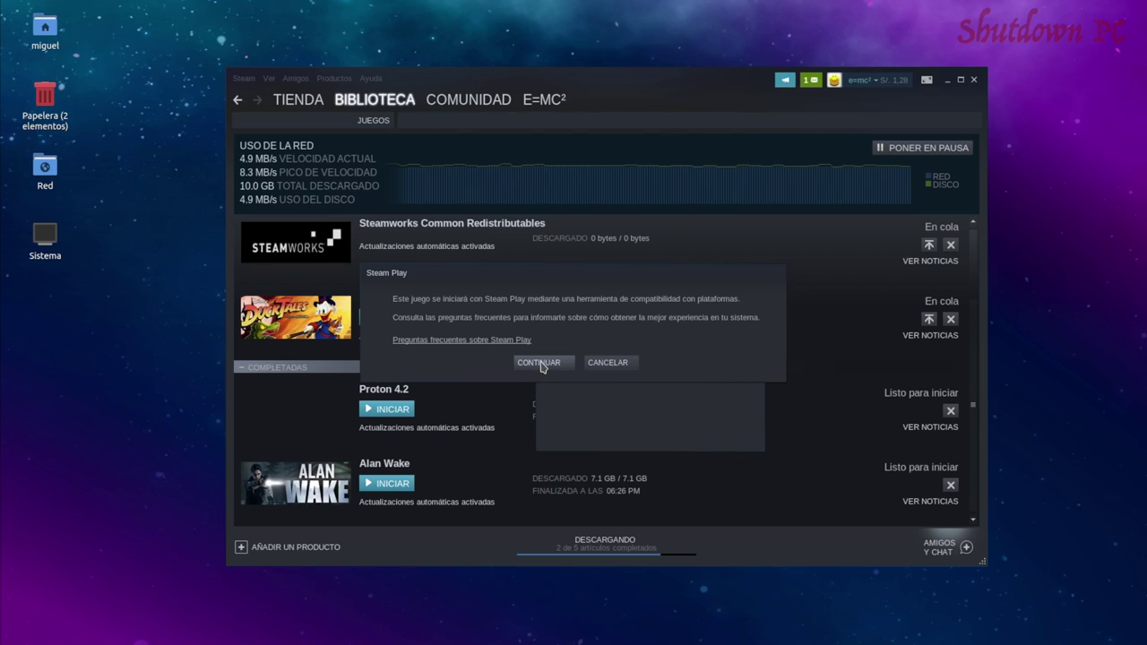
{"action": "left_click", "coordinate": [539, 363]}
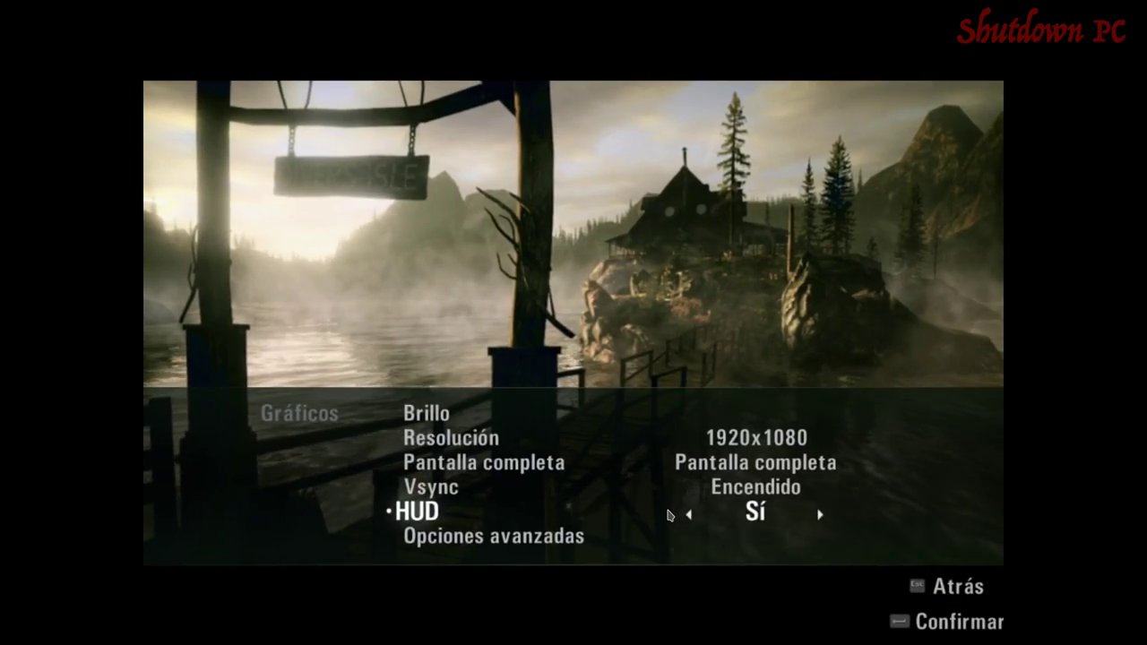
Open Alan Wake's advanced graphics options and step through the levels of Calidad de gráficos.
{"action": "key", "text": "Down"}
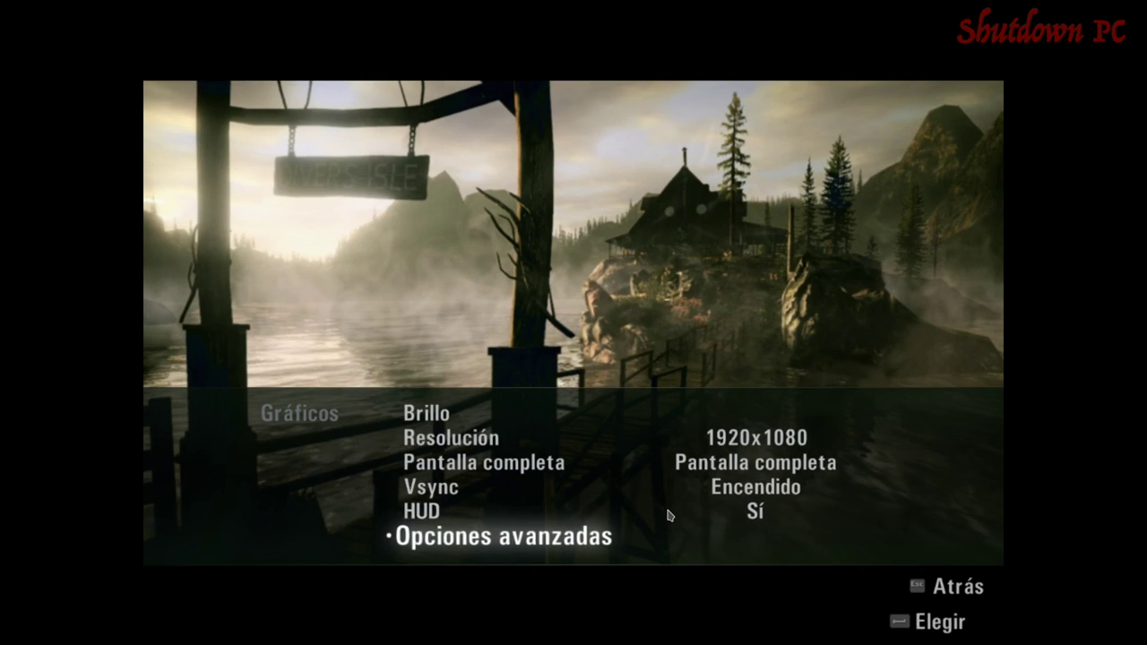
{"action": "key", "text": "Return"}
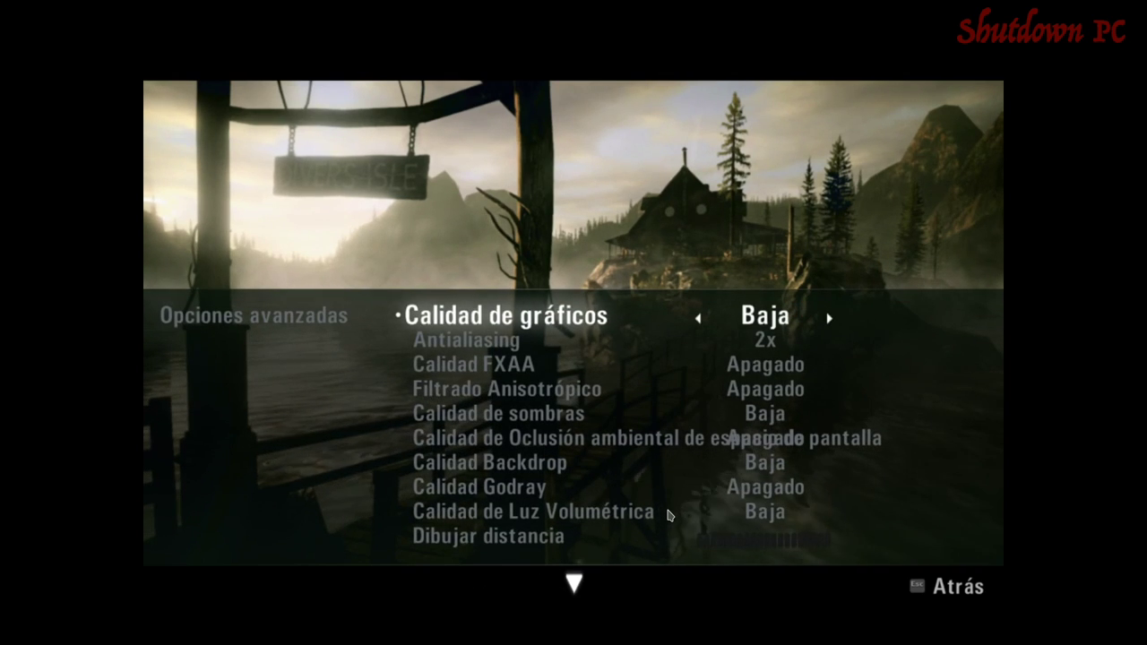
{"action": "key", "text": "Right"}
{"action": "key", "text": "Right"}
{"action": "key", "text": "Left"}
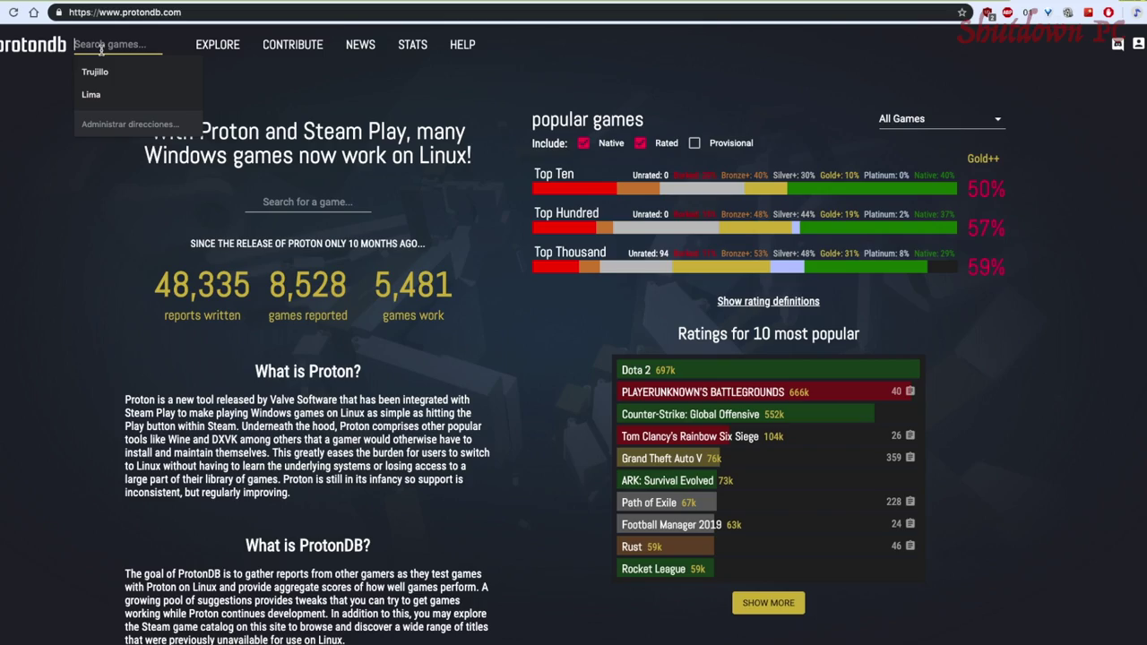
Search ProtonDB for "batman", review the games' compatibility ratings, and open the Batman: Arkham Origins entry.
{"action": "type", "text": "b"}
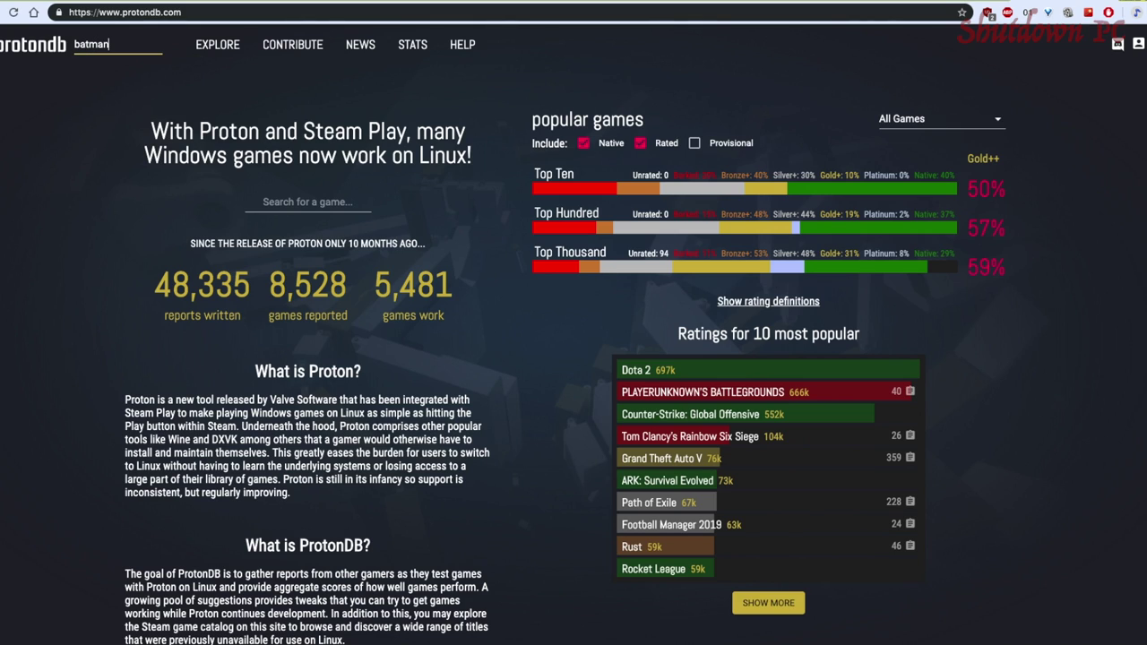
{"action": "type", "text": "atman"}
{"action": "key", "text": "Return"}
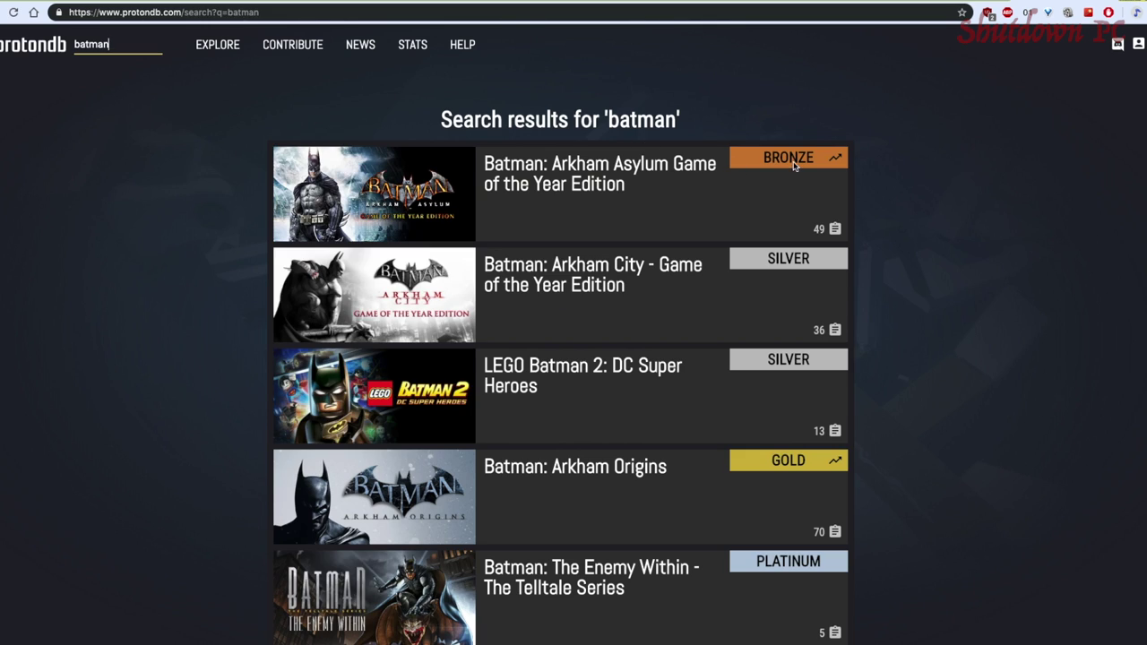
{"action": "scroll", "coordinate": [796, 309], "scroll_direction": "down", "scroll_amount": 1}
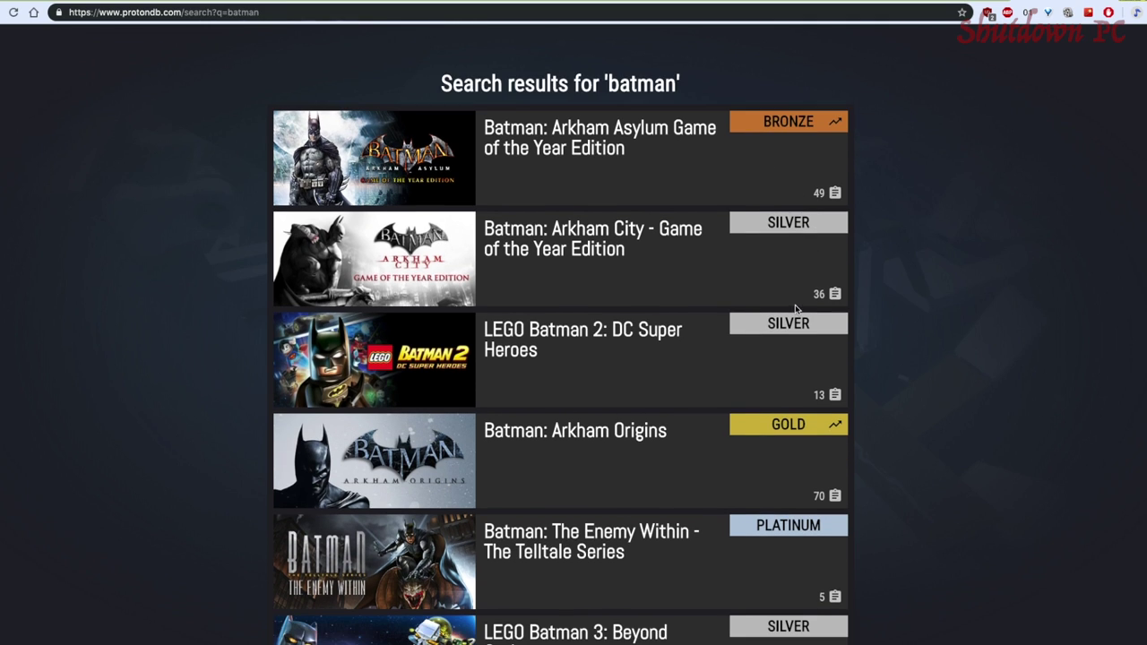
{"action": "scroll", "coordinate": [796, 309], "scroll_direction": "down", "scroll_amount": 2}
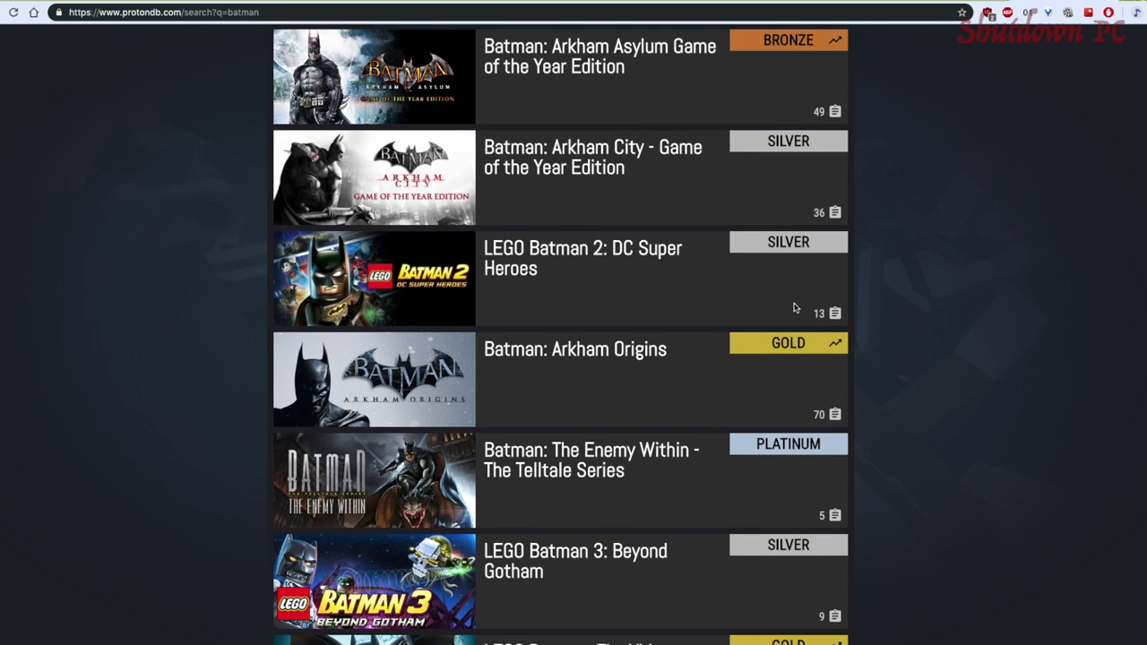
{"action": "left_click", "coordinate": [552, 338]}
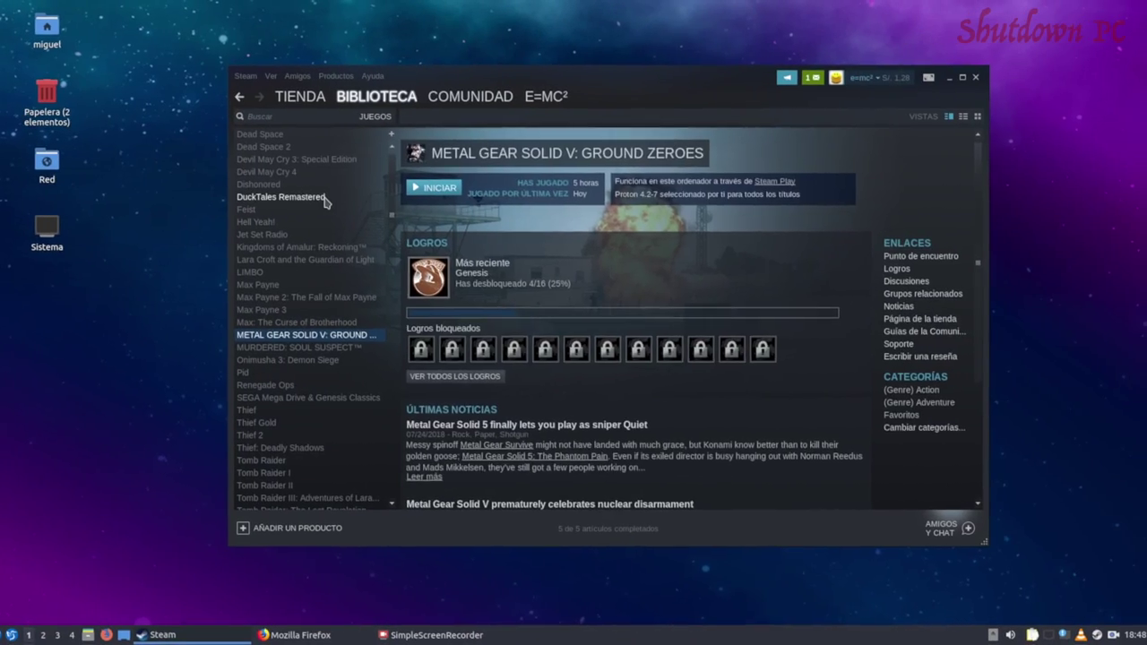
Launch DuckTales Remastered from the Steam library and accept running it through Steam Play.
{"action": "left_click", "coordinate": [279, 197]}
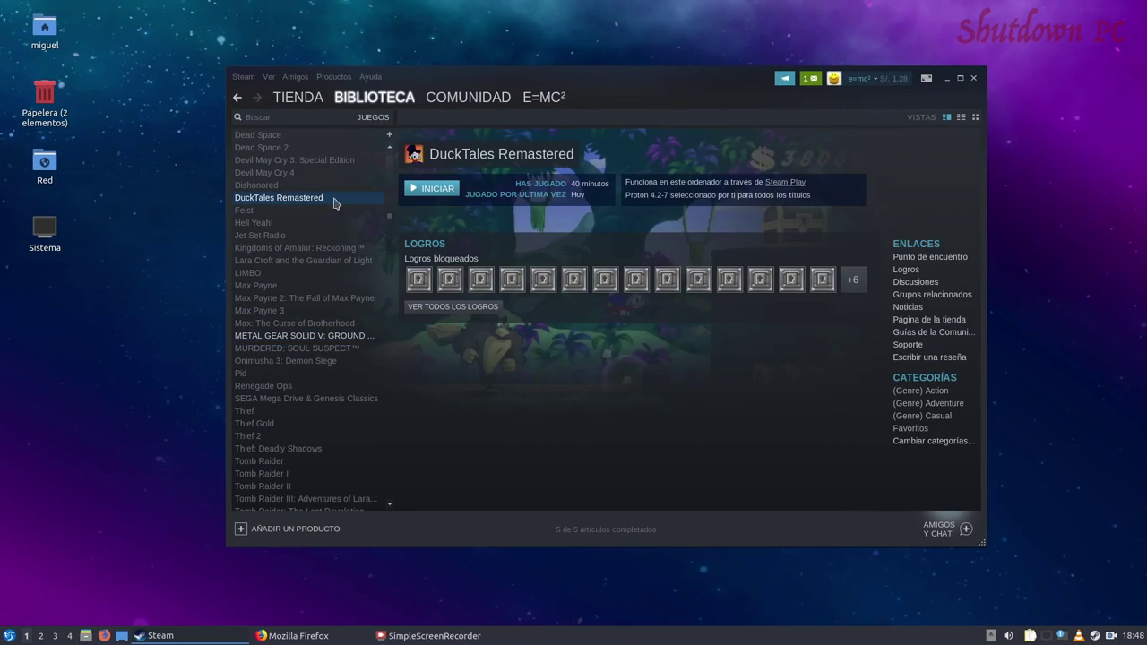
{"action": "left_click", "coordinate": [431, 190]}
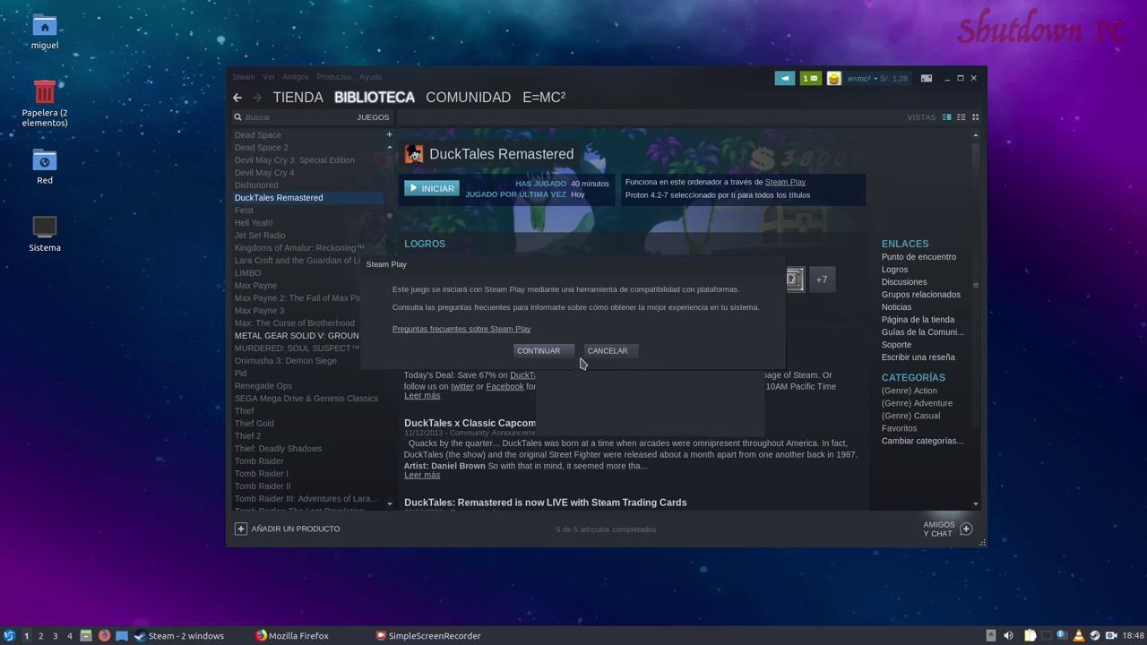
{"action": "left_click", "coordinate": [565, 355]}
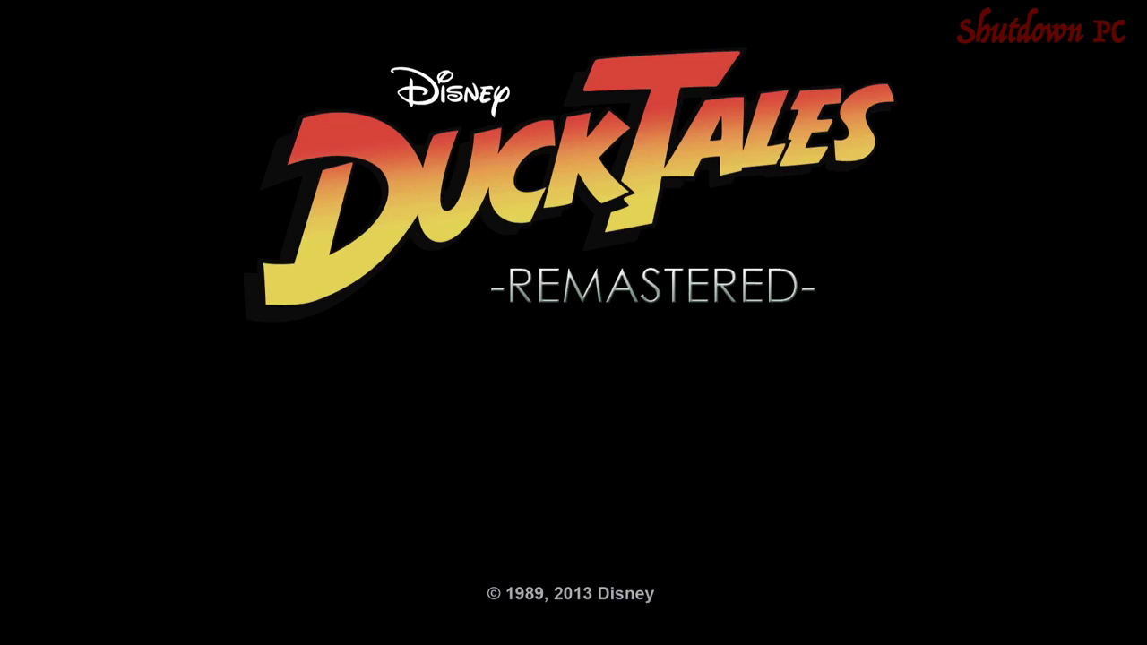
Open the DuckTales Remastered options, look through the settings down to the controller configuration, and leave them.
{"action": "key", "text": "Return"}
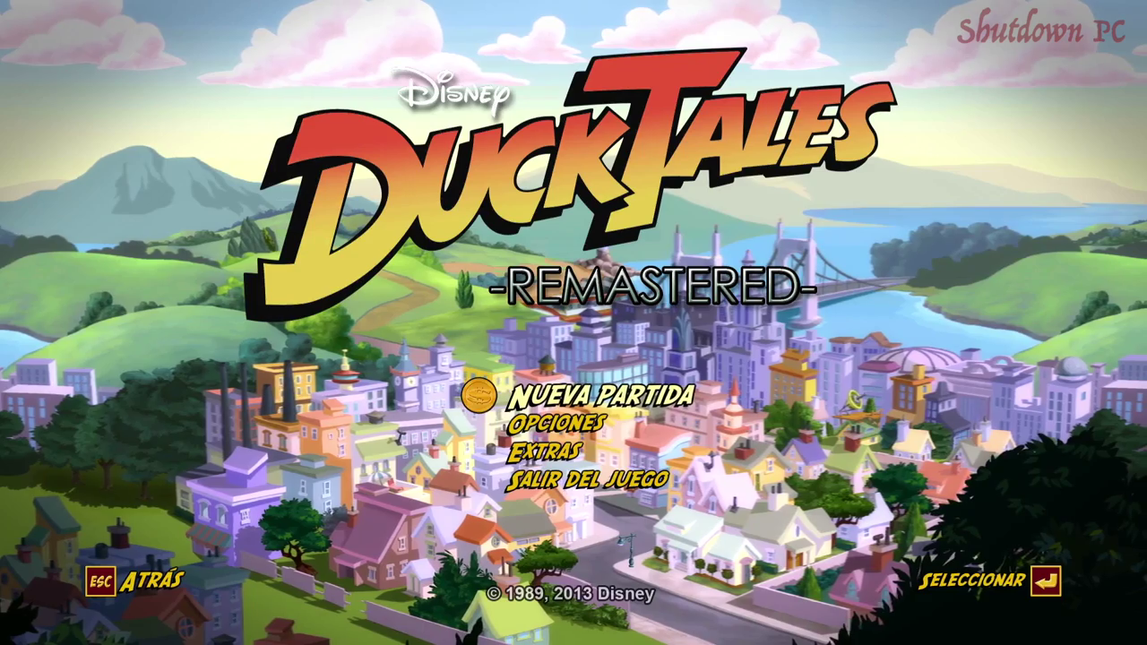
{"action": "key", "text": "Down"}
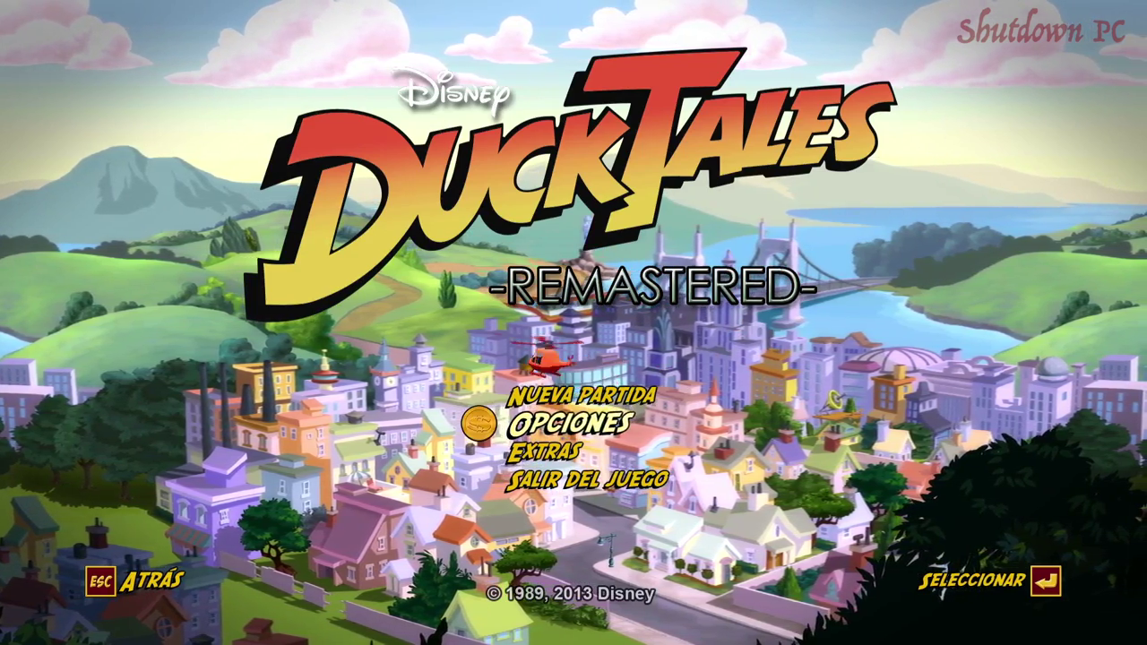
{"action": "key", "text": "Return"}
{"action": "key", "text": "Down"}
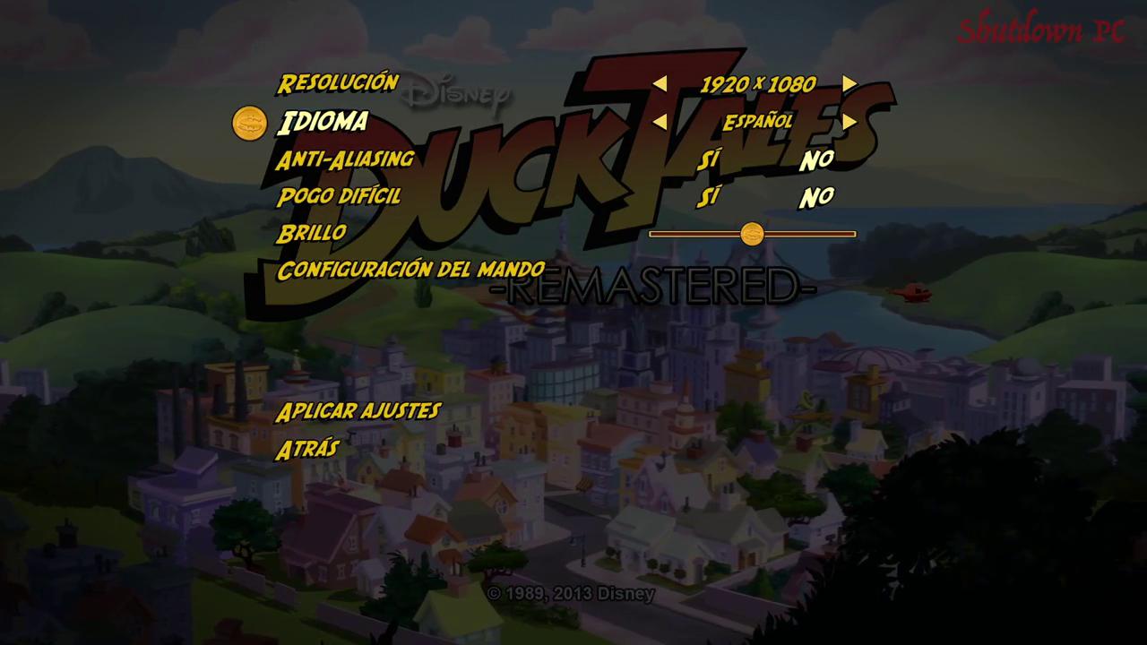
{"action": "key", "text": "Down"}
{"action": "key", "text": "Down"}
{"action": "key", "text": "Down"}
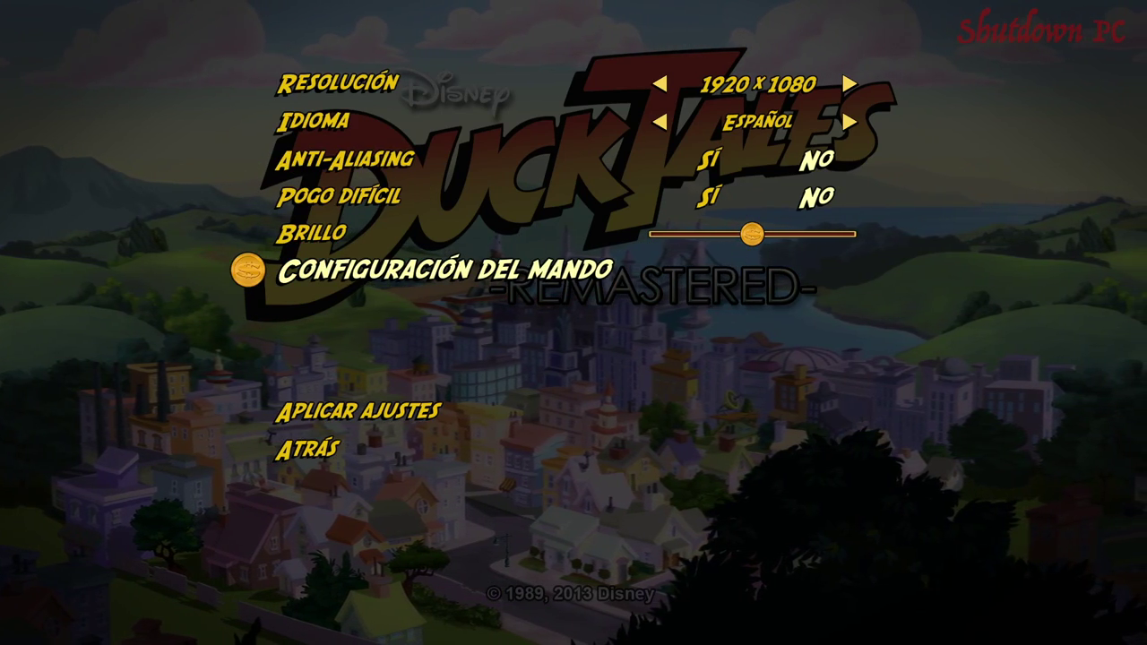
{"action": "key", "text": "Escape"}
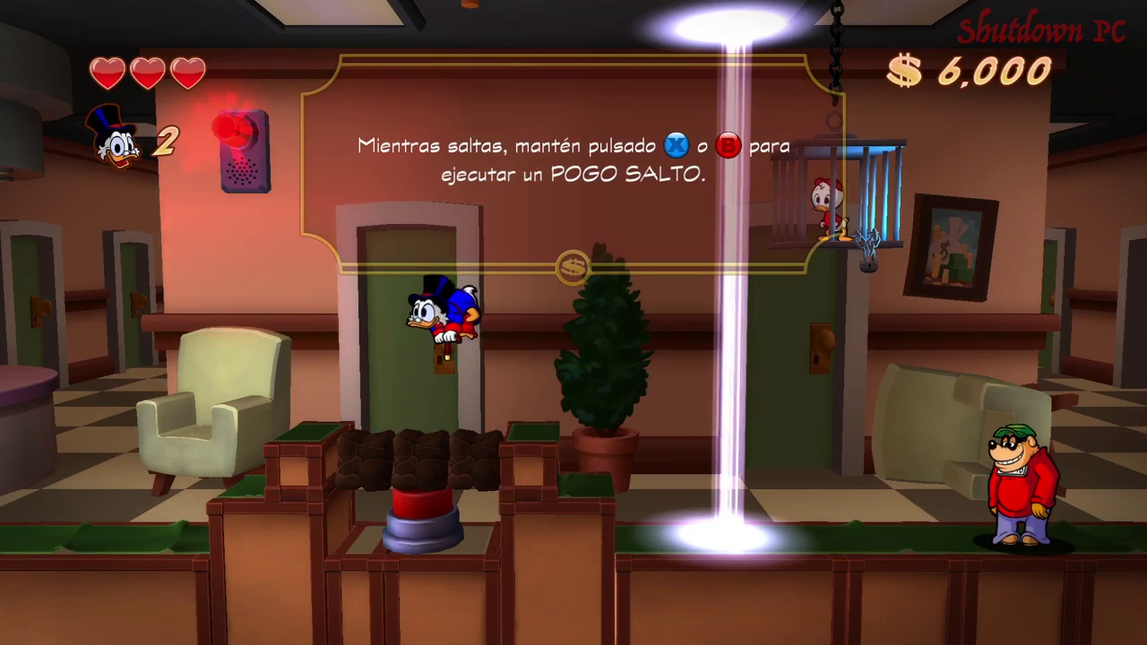
{"action": "key", "text": "Left"}
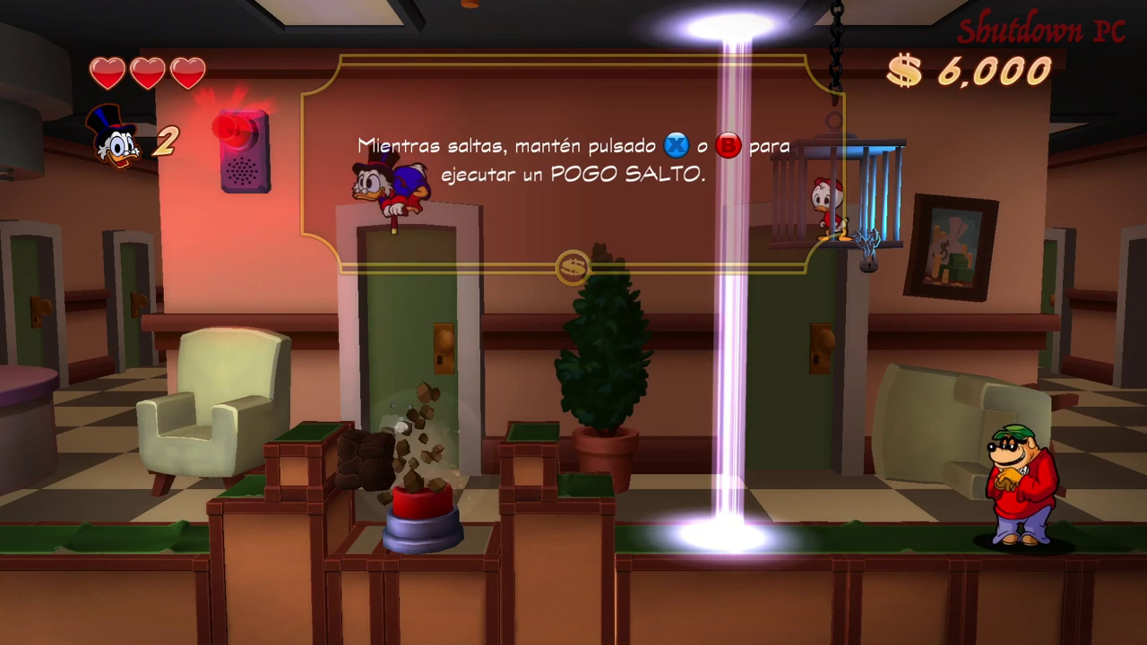
{"action": "key", "text": "Right"}
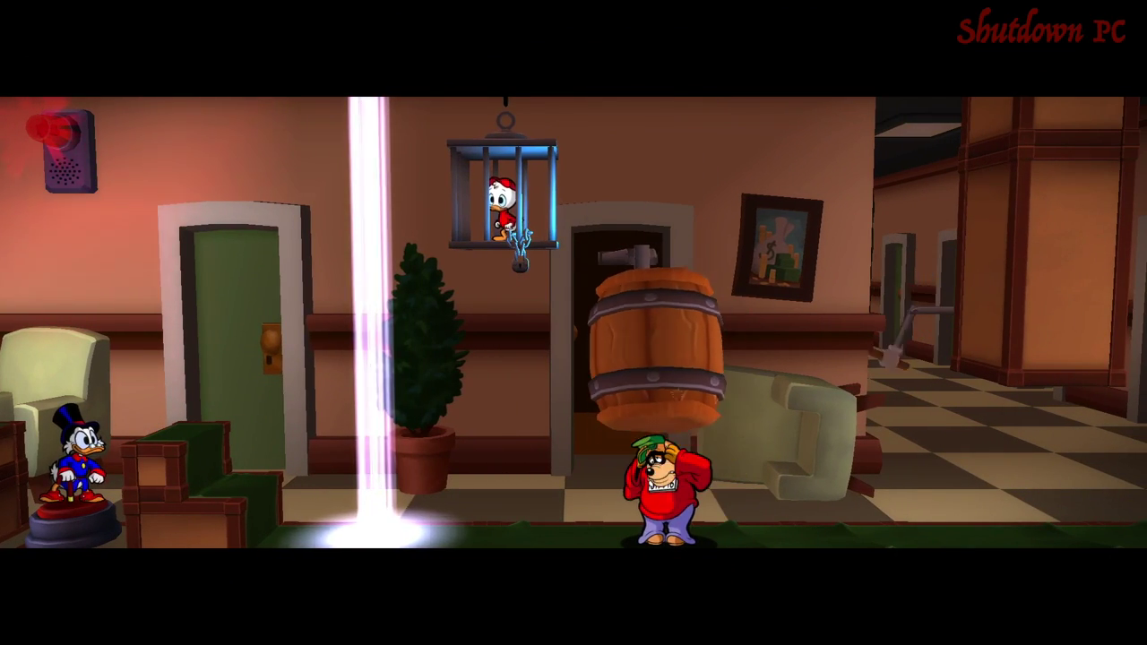
{"action": "key", "text": "Escape"}
{"action": "key", "text": "Return"}
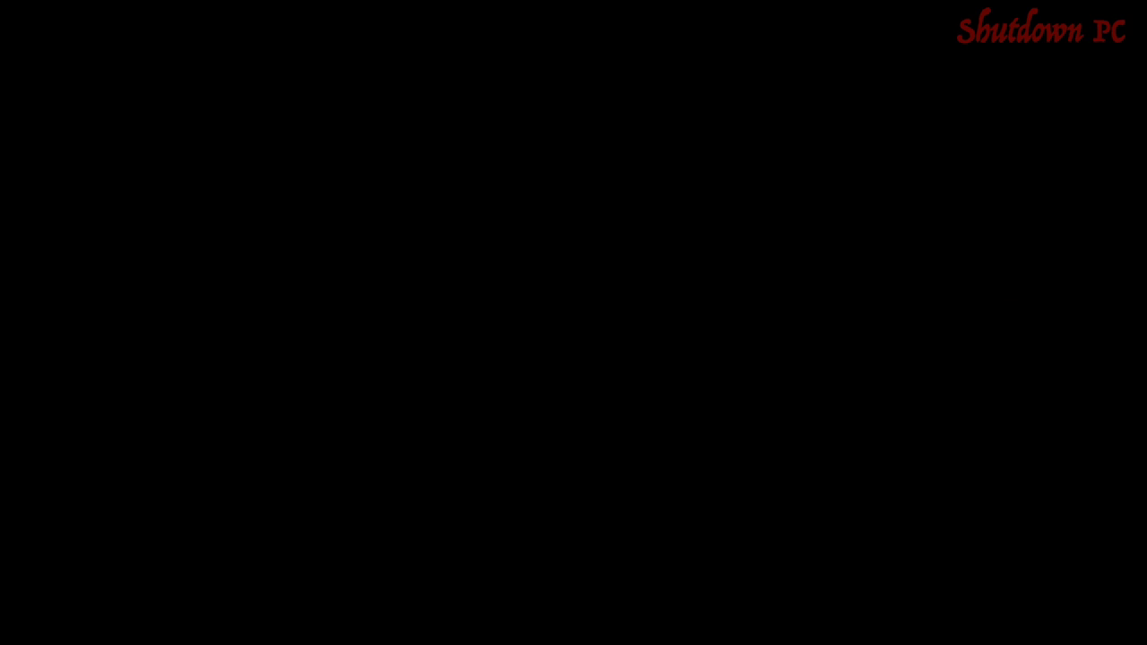
{"action": "key", "text": "Right"}
{"action": "key", "text": "space"}
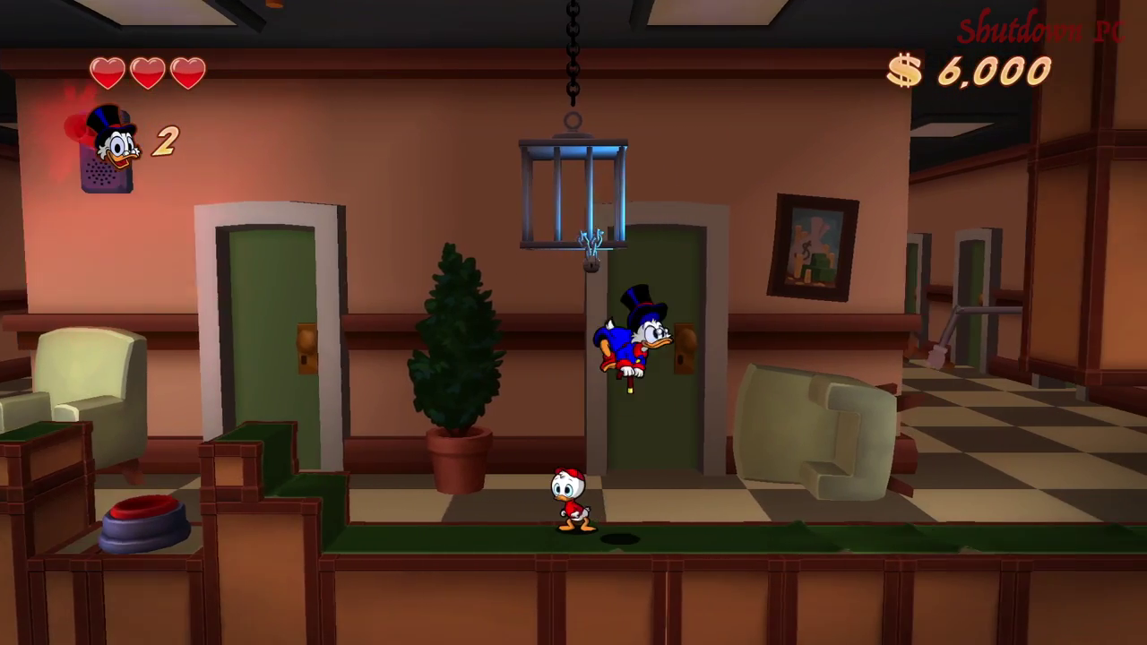
{"action": "key", "text": "Right"}
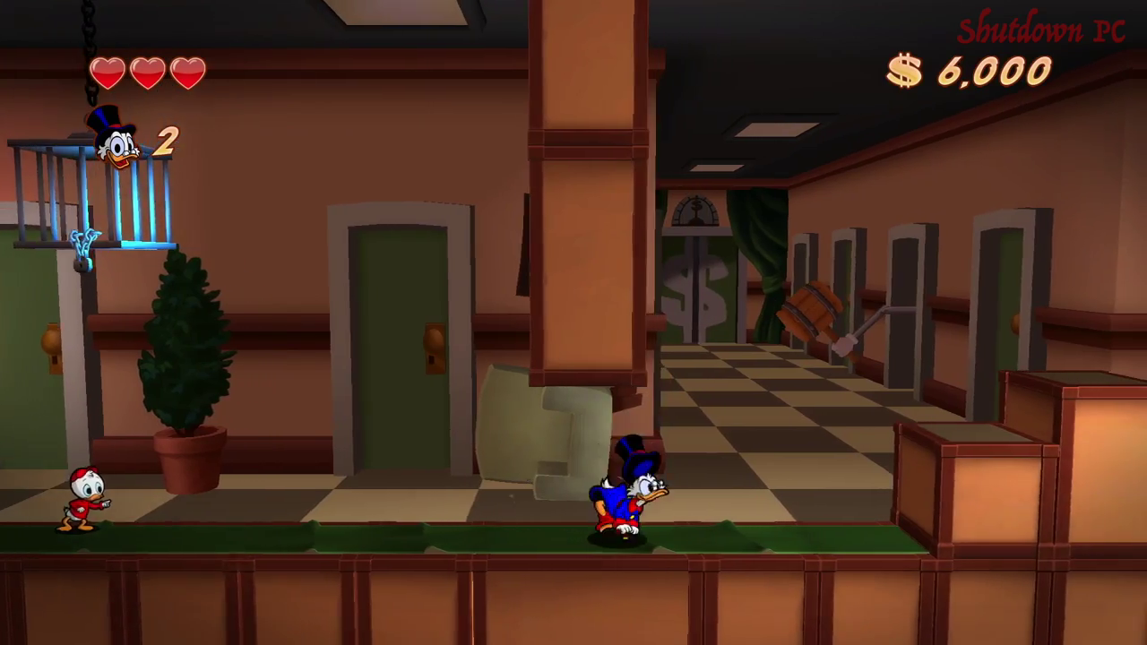
{"action": "key", "text": "Left"}
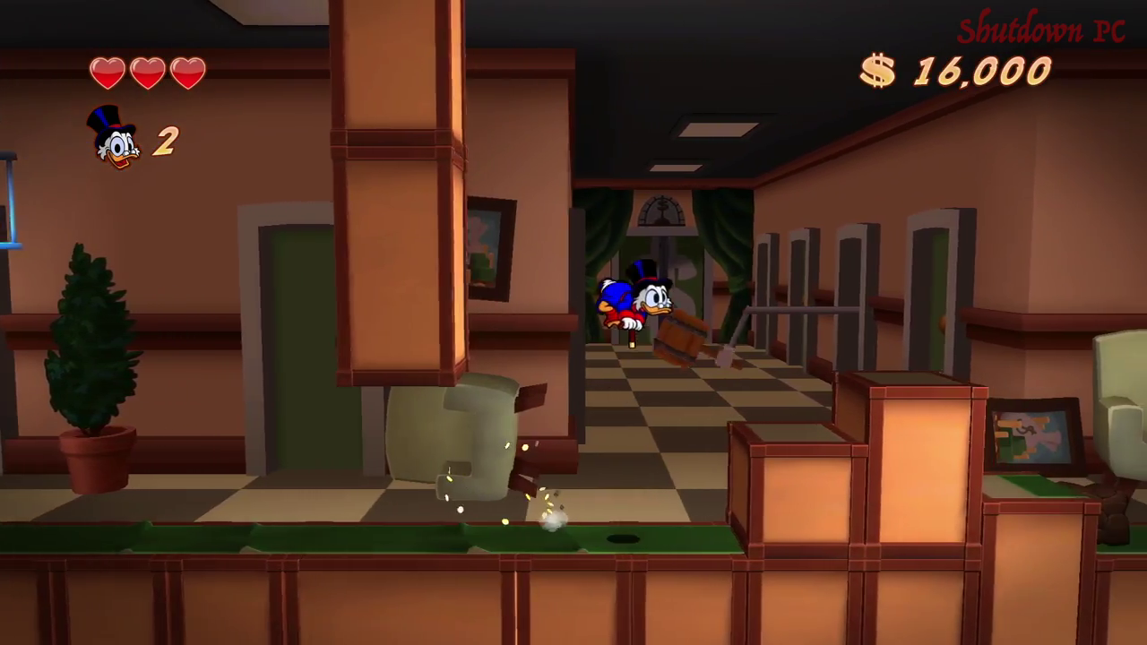
{"action": "key", "text": "Left"}
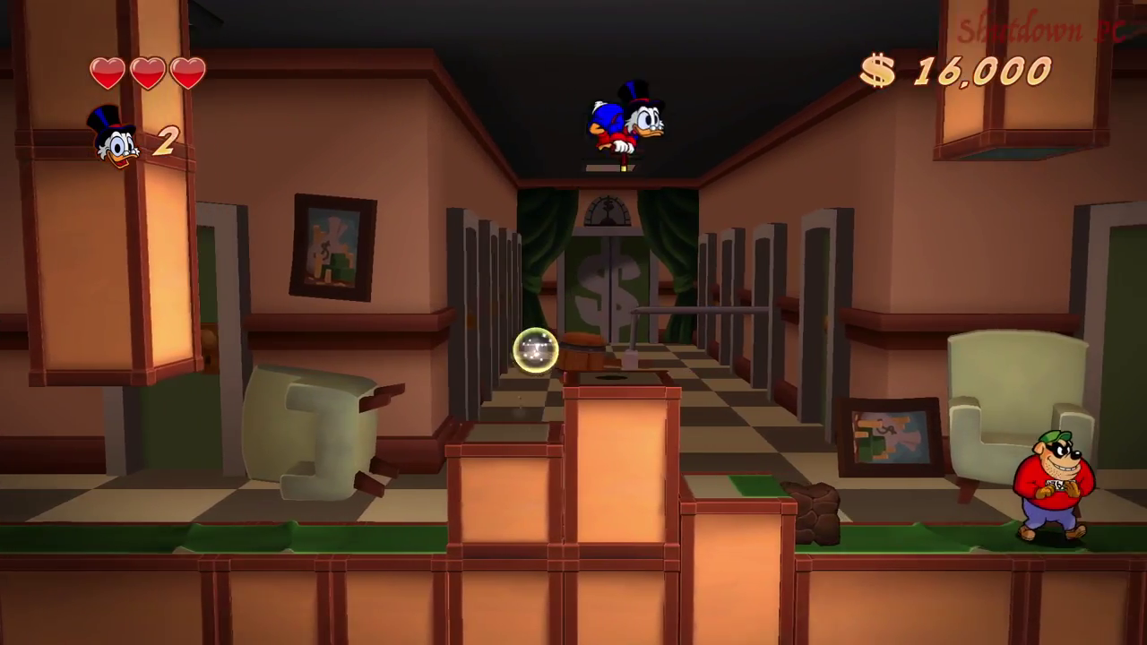
{"action": "key", "text": "Right"}
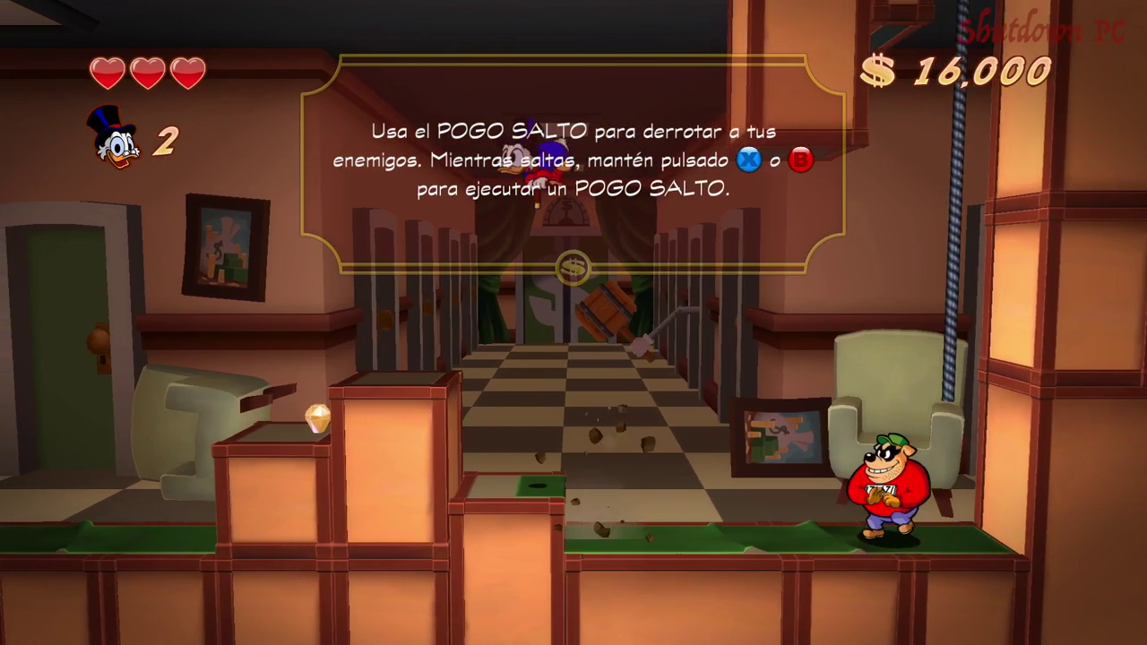
{"action": "key", "text": "Right"}
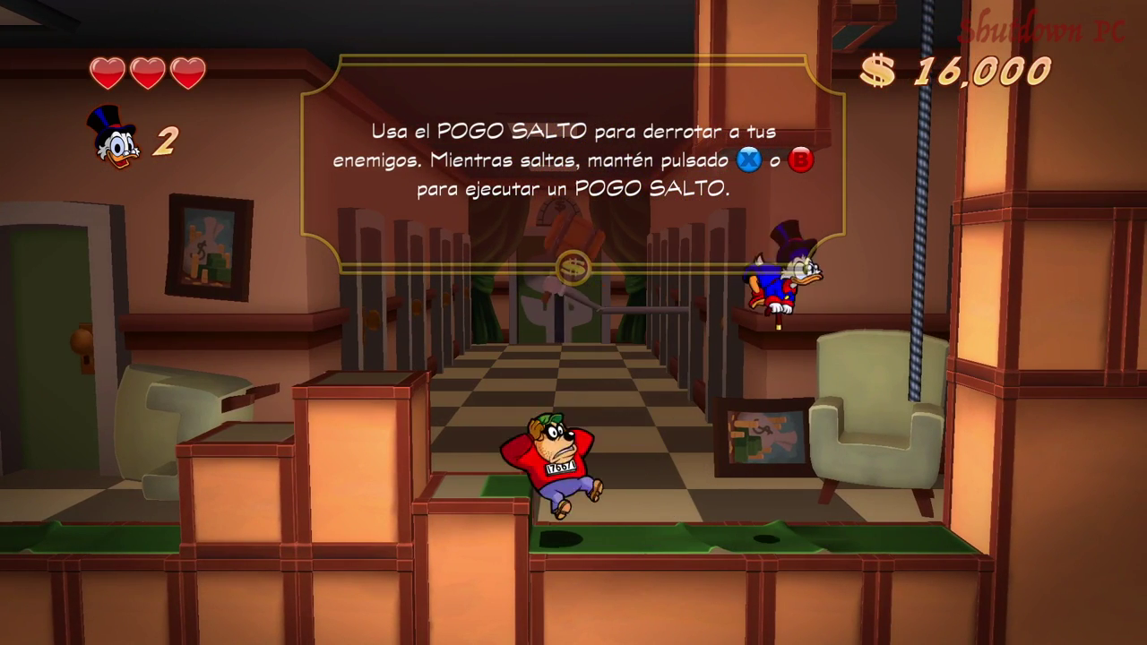
{"action": "key", "text": "Left"}
{"action": "key", "text": "space"}
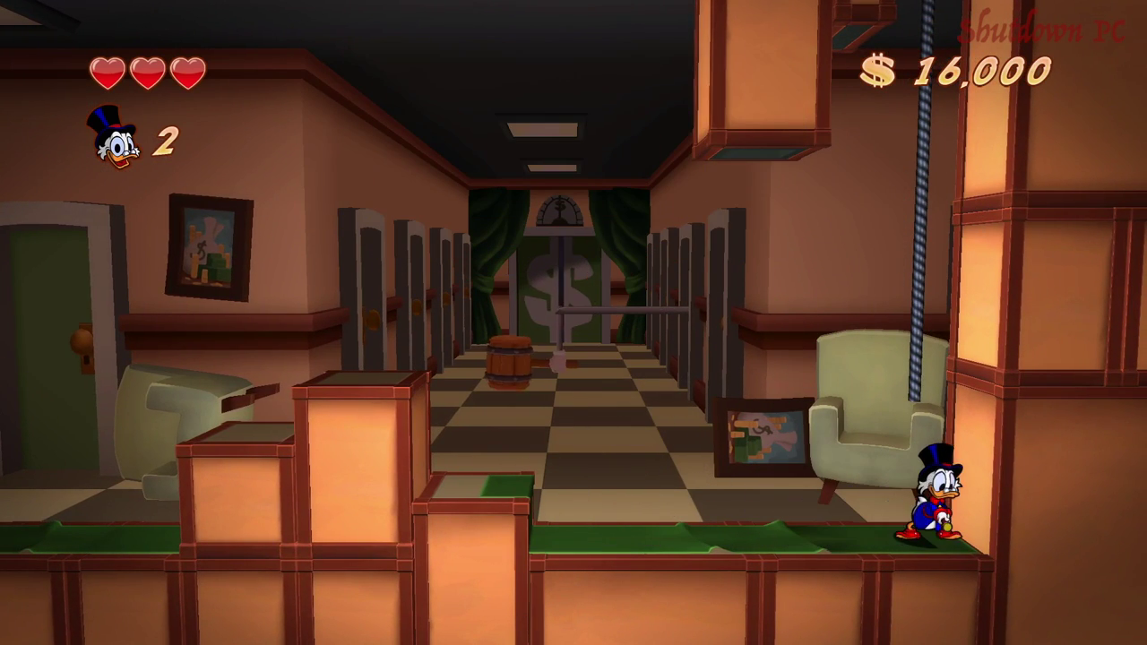
{"action": "key", "text": "space"}
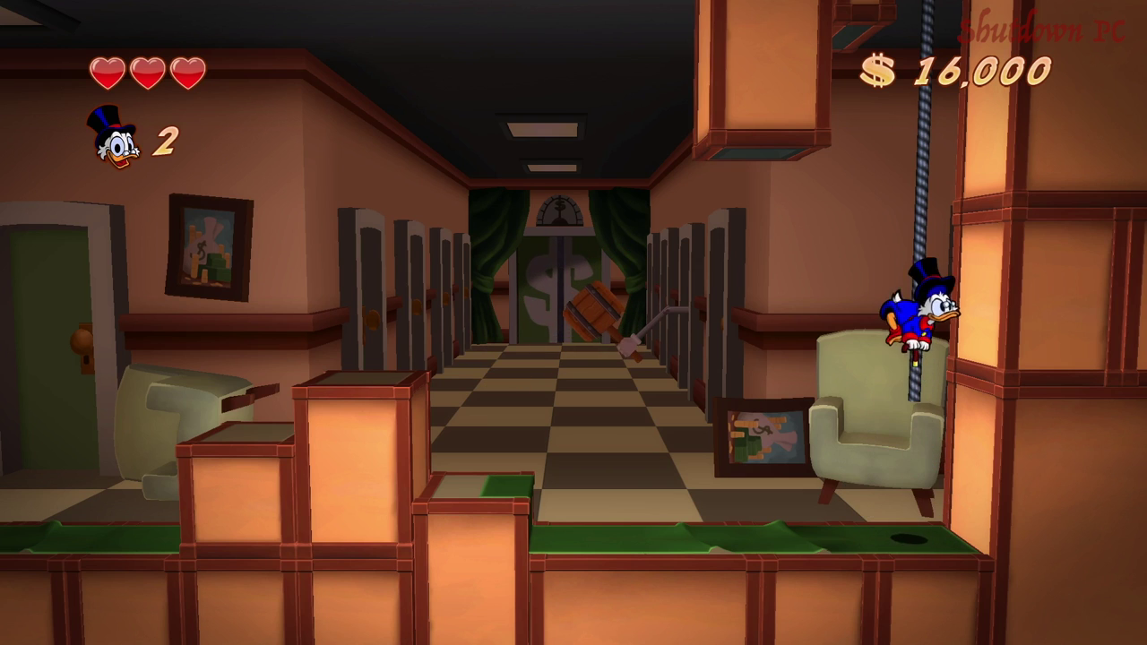
{"action": "key", "text": "Up"}
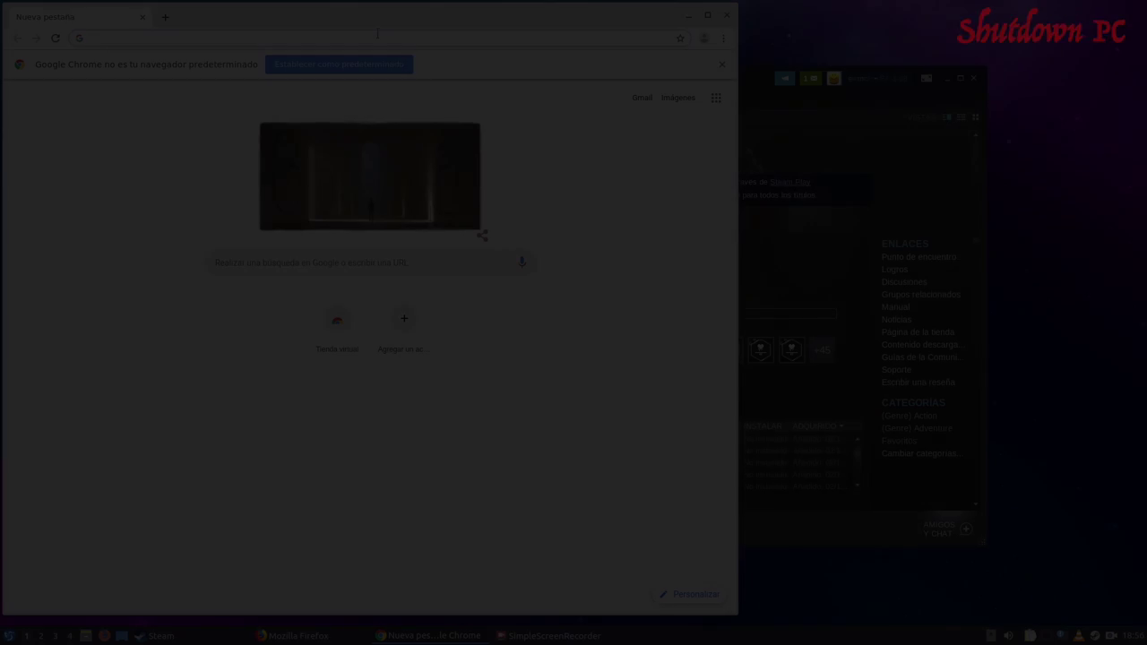
Open lutris.net in Chrome, maximise the window and look over the Lutris home page.
{"action": "type", "text": "lutris.net/"}
{"action": "key", "text": "Return"}
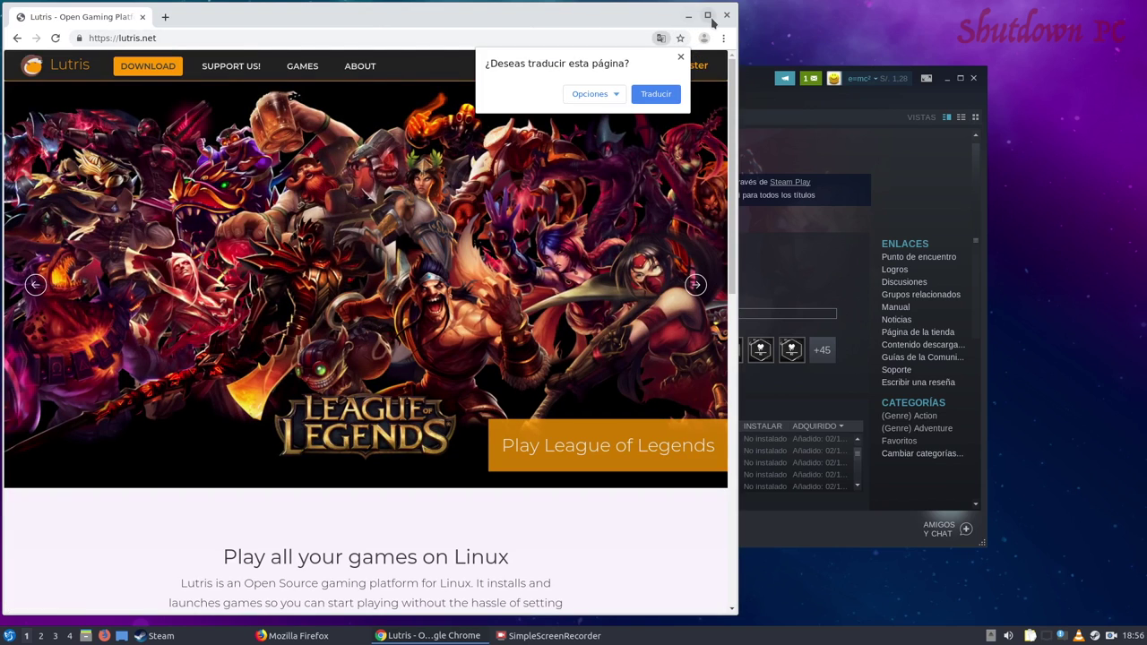
{"action": "left_click", "coordinate": [709, 17]}
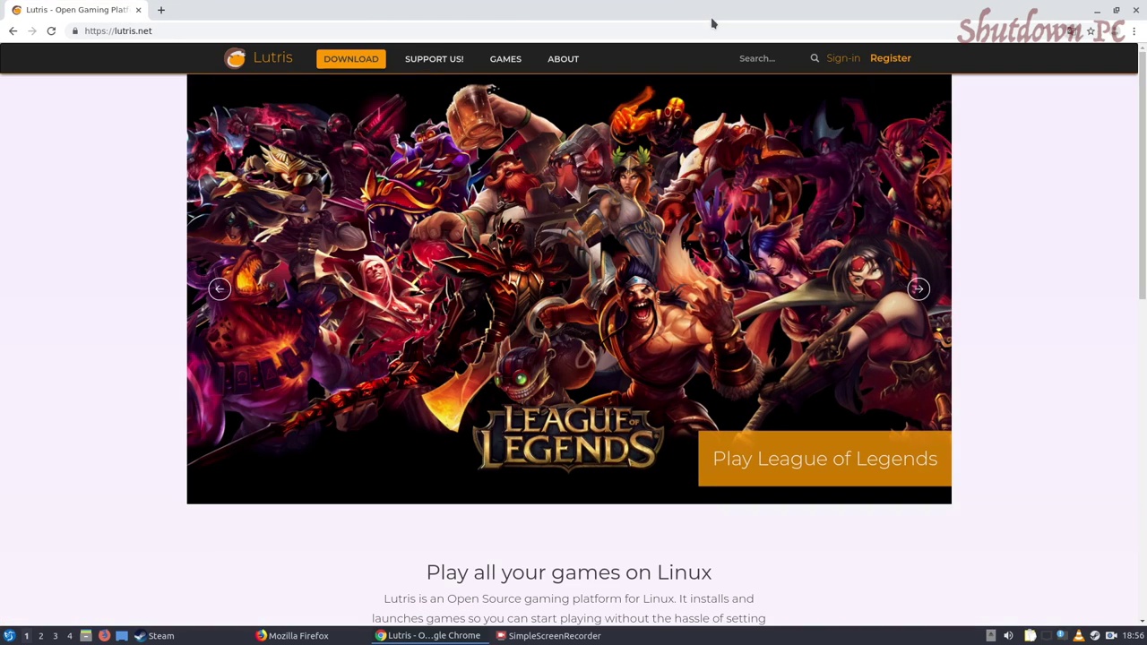
{"action": "scroll", "coordinate": [637, 390], "scroll_direction": "down", "scroll_amount": 8}
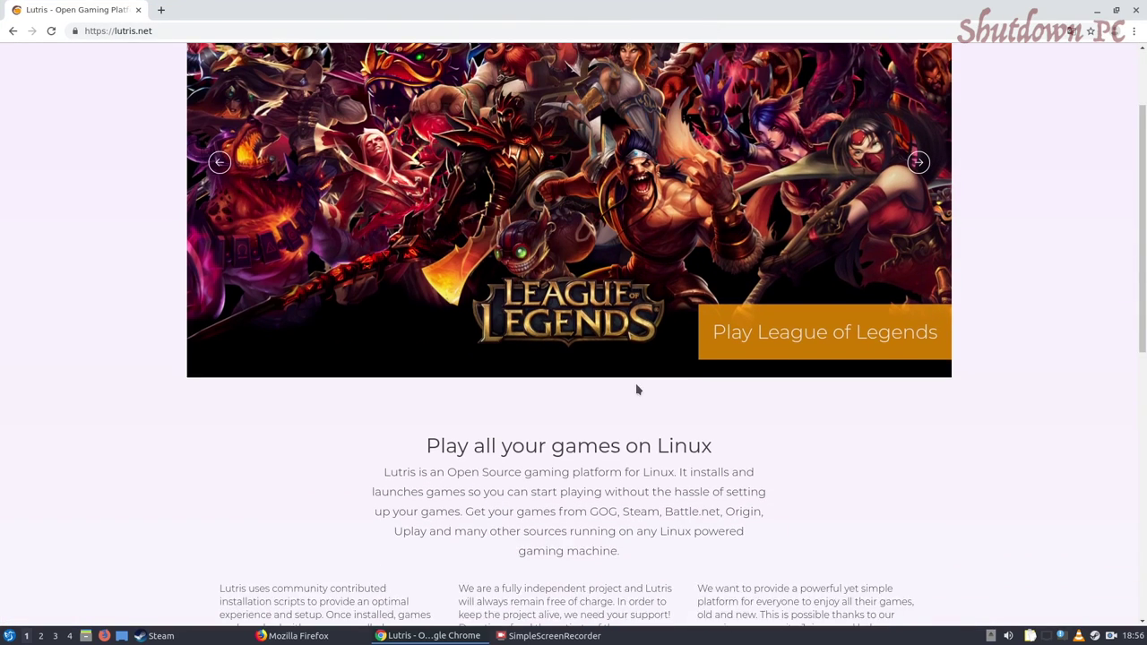
{"action": "scroll", "coordinate": [637, 390], "scroll_direction": "up", "scroll_amount": 3}
{"action": "scroll", "coordinate": [636, 383], "scroll_direction": "up", "scroll_amount": 3}
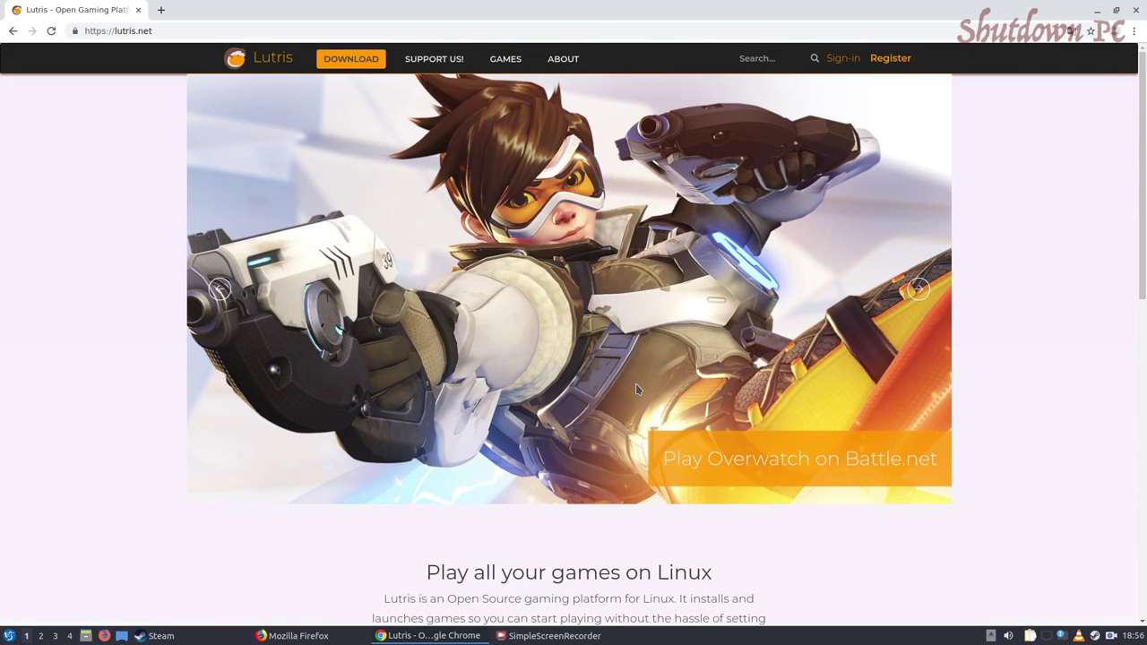
{"action": "scroll", "coordinate": [635, 384], "scroll_direction": "down", "scroll_amount": 4}
{"action": "scroll", "coordinate": [636, 383], "scroll_direction": "down", "scroll_amount": 3}
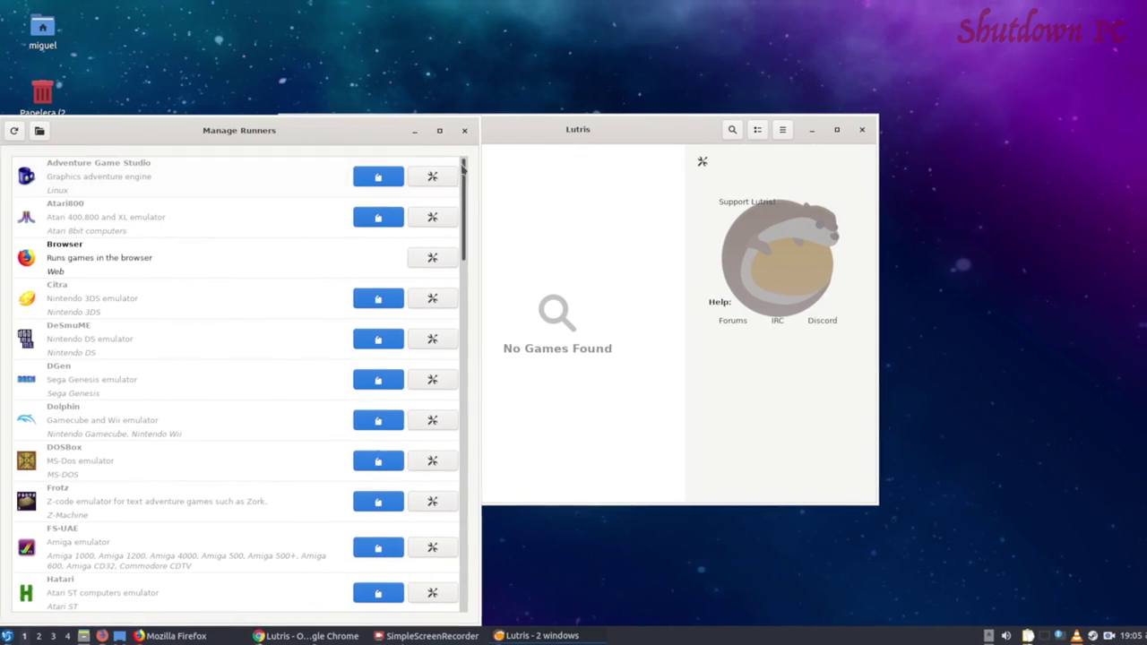
Browse the runner list in Lutris and import the Steam games Alan Wake, DuckTales Remastered and METAL GEAR SOLID V: GROUND ZEROES.
{"action": "left_click_drag", "start_coordinate": [463, 168], "coordinate": [479, 293]}
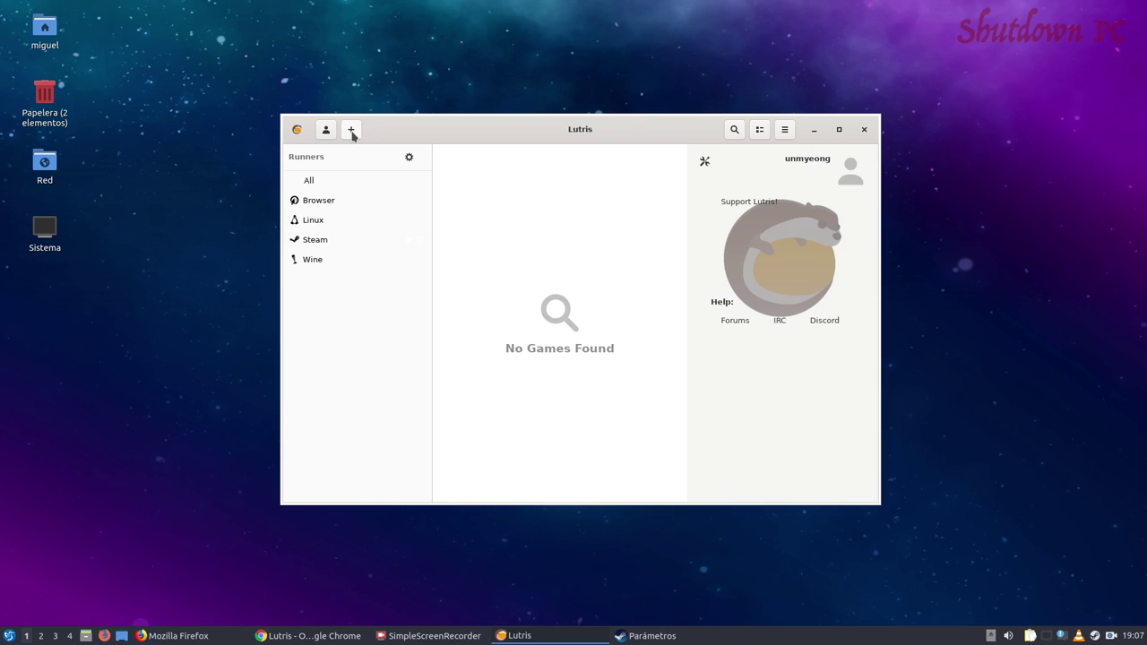
{"action": "left_click", "coordinate": [350, 130]}
{"action": "left_click", "coordinate": [351, 190]}
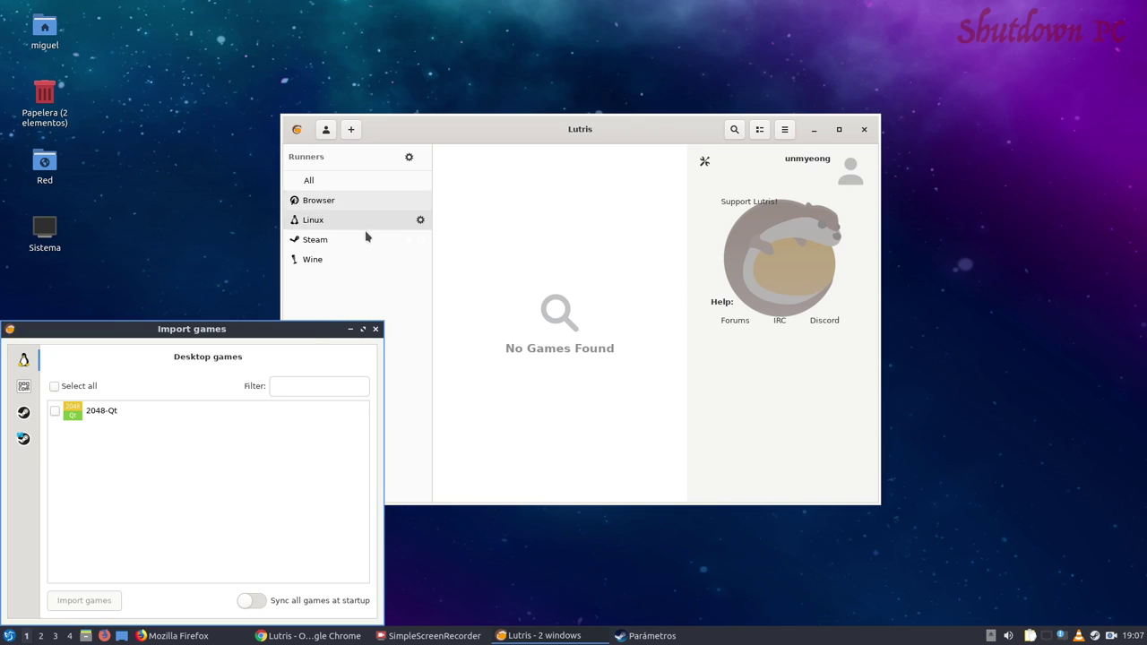
{"action": "left_click", "coordinate": [24, 420]}
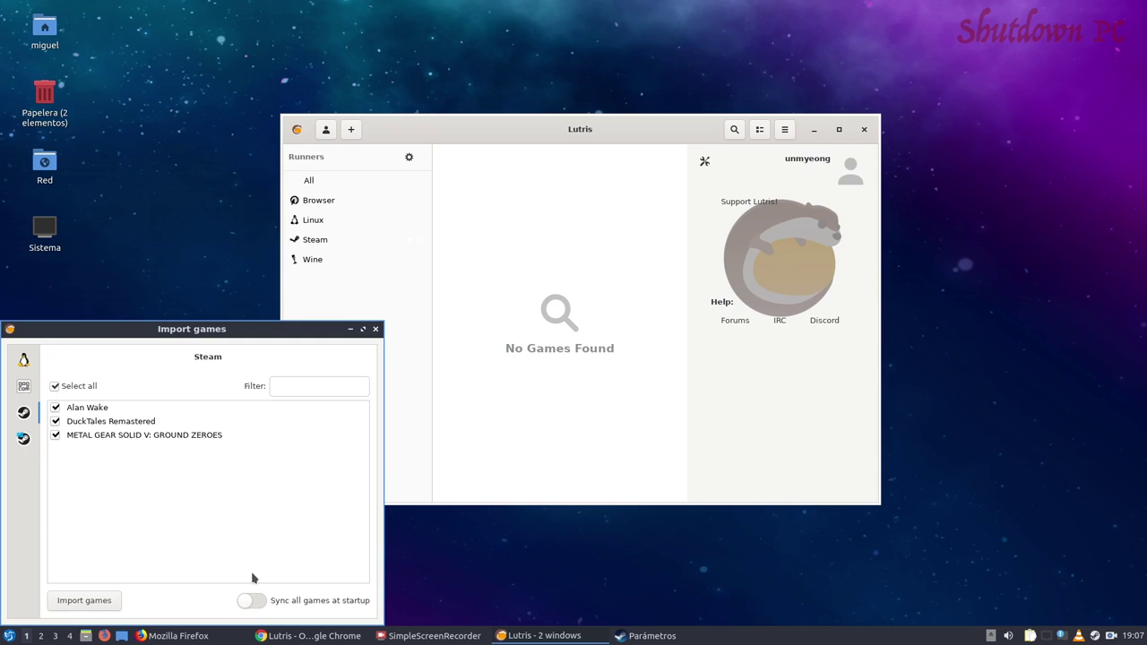
{"action": "left_click", "coordinate": [81, 601]}
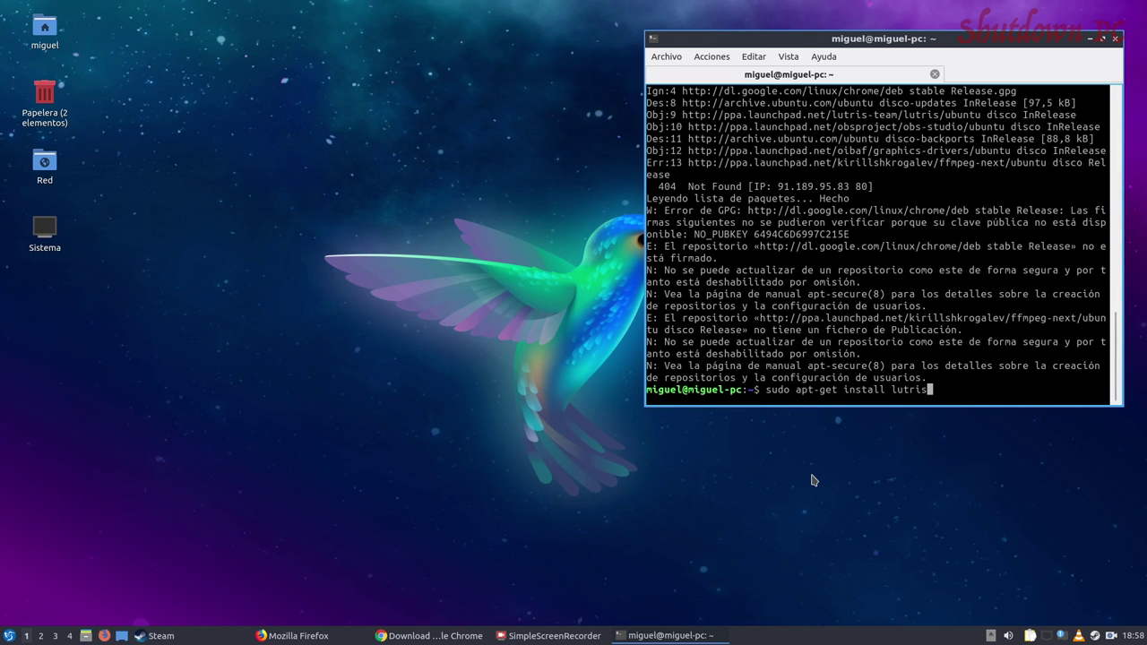
Run sudo apt-get install lutris in the terminal and accept the installation of the listed packages.
{"action": "key", "text": "Return"}
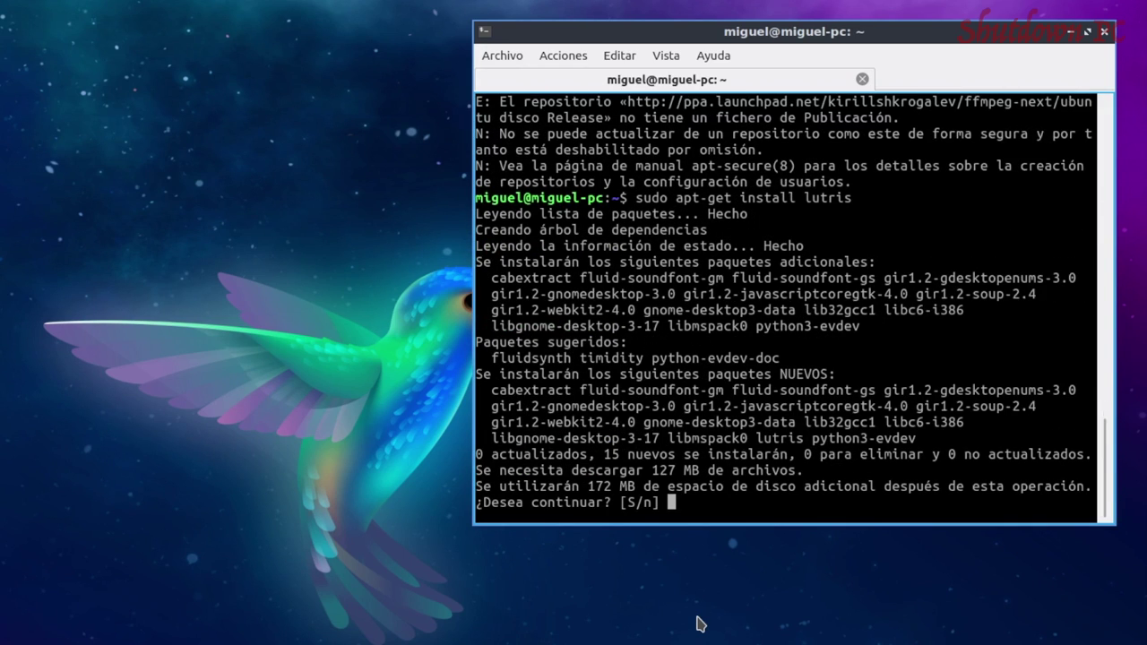
{"action": "key", "text": "Return"}
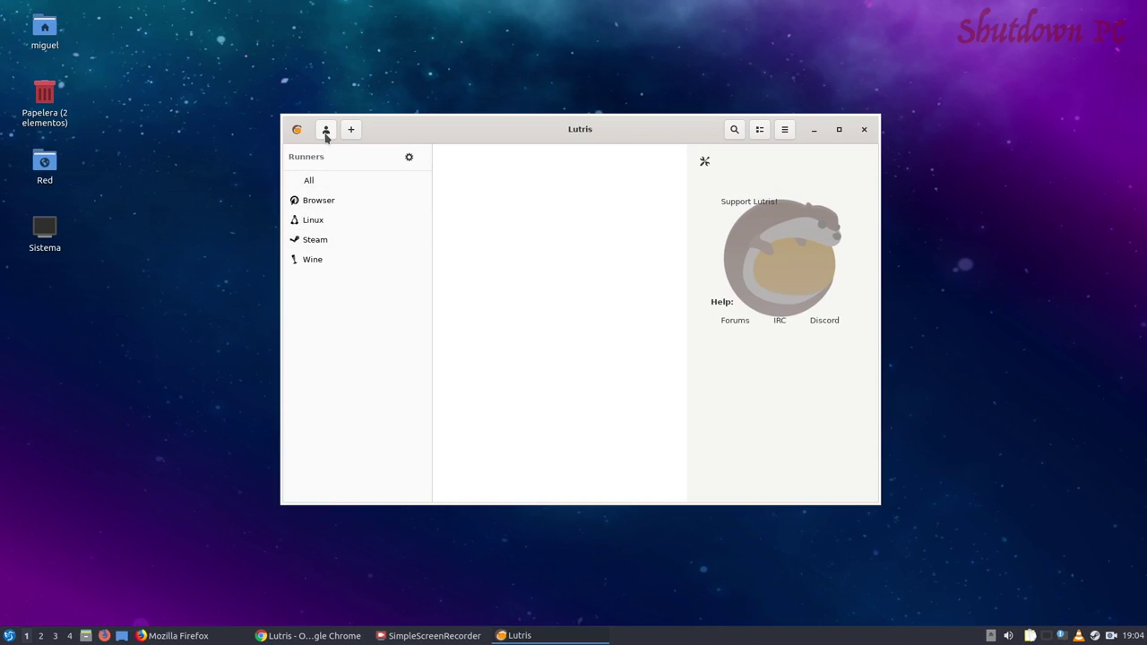
Log in to lutris.net from the Lutris client with the account's username and password.
{"action": "left_click", "coordinate": [326, 131]}
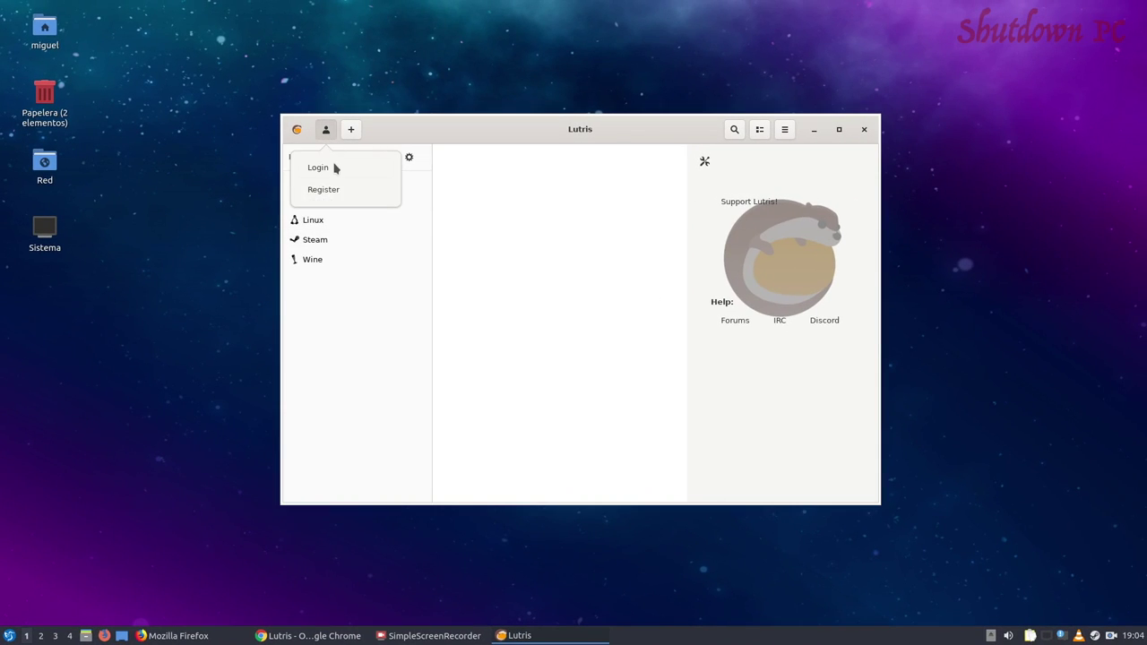
{"action": "left_click", "coordinate": [337, 169]}
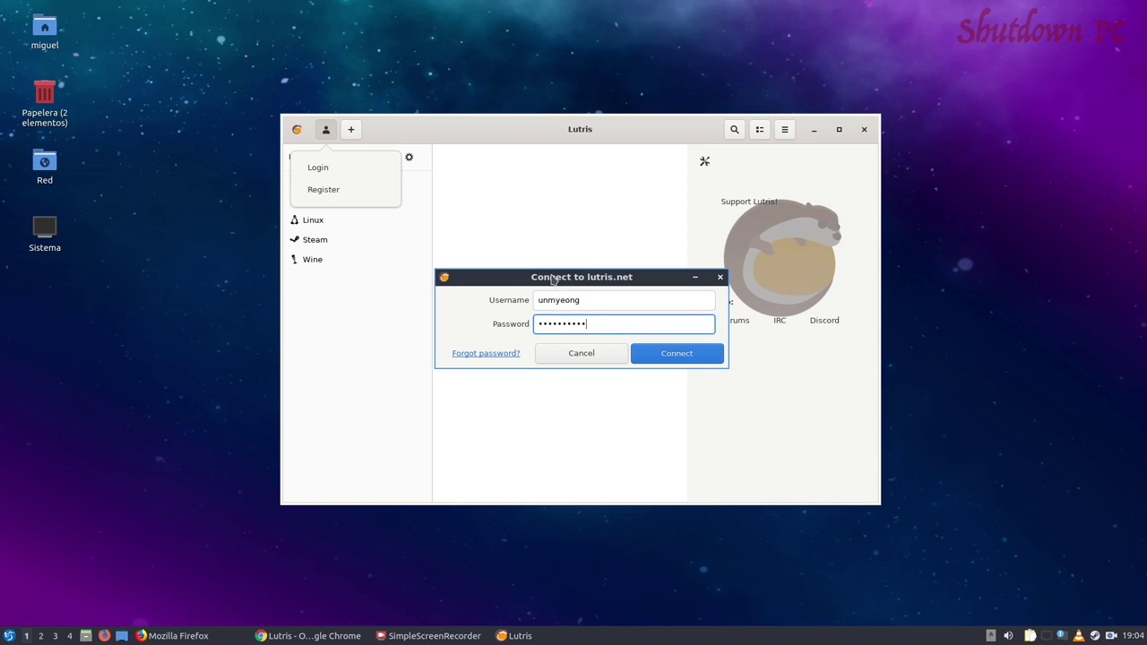
{"action": "left_click", "coordinate": [672, 358]}
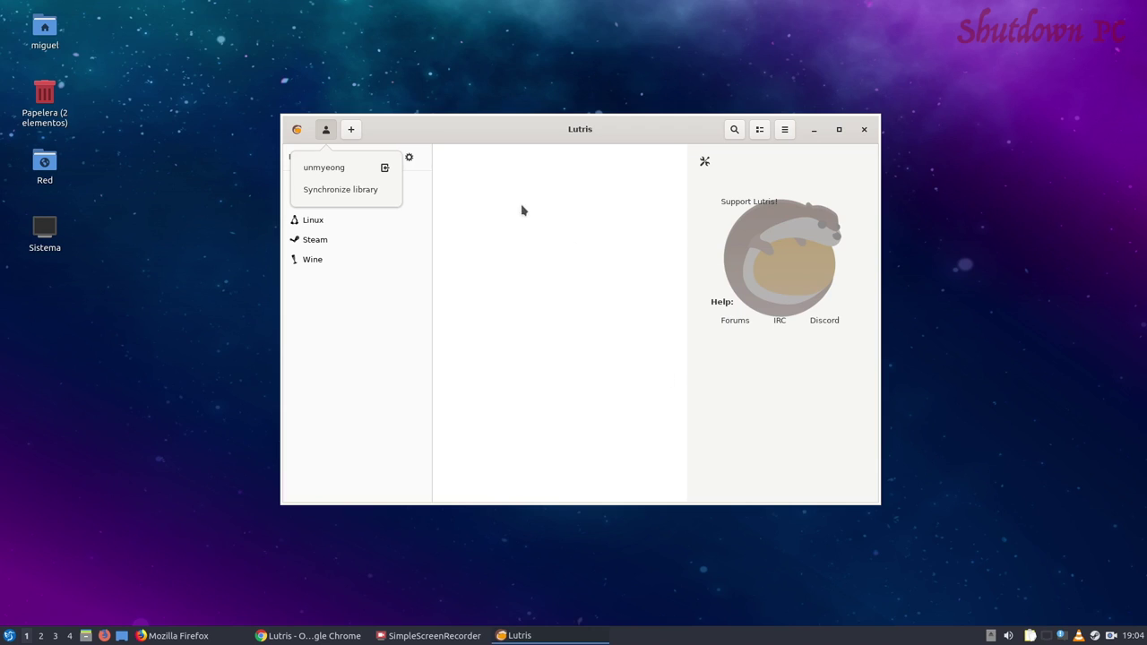
{"action": "left_click", "coordinate": [443, 204]}
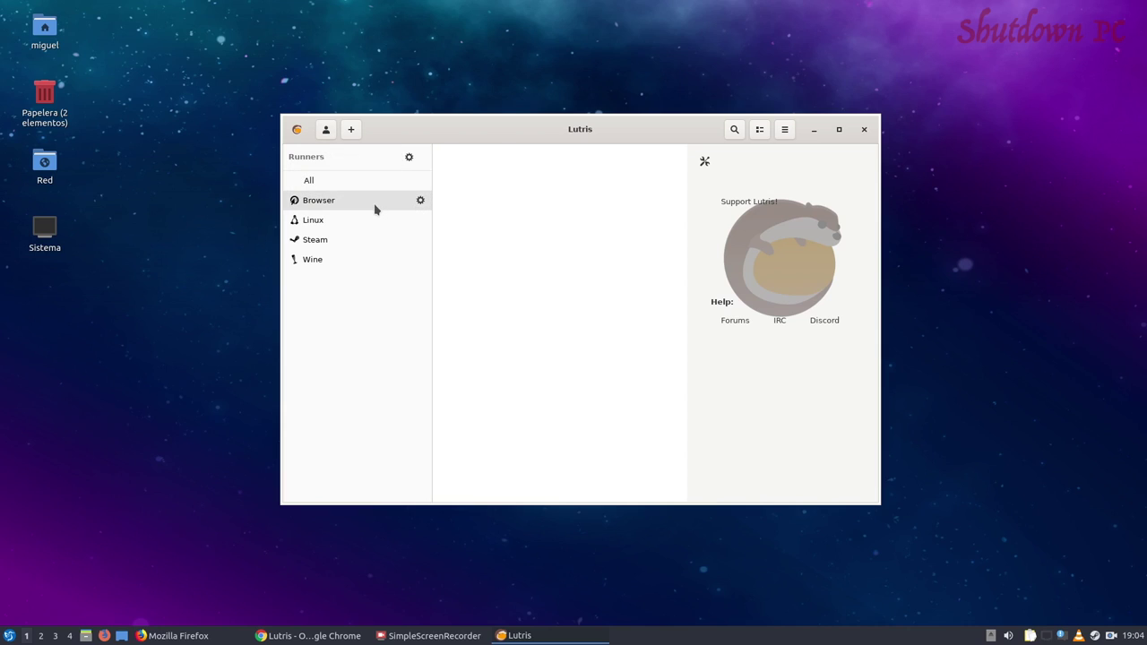
Open the runner manager in Lutris and look through the available emulators and runners.
{"action": "left_click", "coordinate": [408, 157]}
{"action": "left_click_drag", "start_coordinate": [465, 170], "coordinate": [481, 193]}
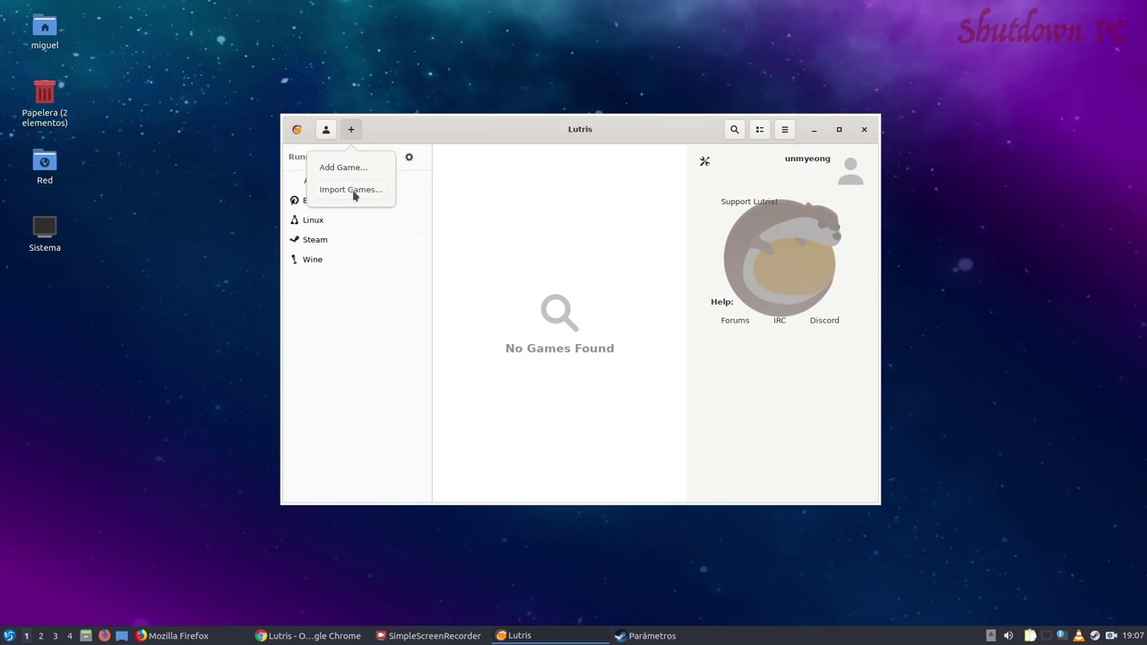
Import all listed Steam games, Alan Wake, DuckTales Remastered and METAL GEAR SOLID V: GROUND ZEROES, into the Lutris library.
{"action": "left_click", "coordinate": [352, 190]}
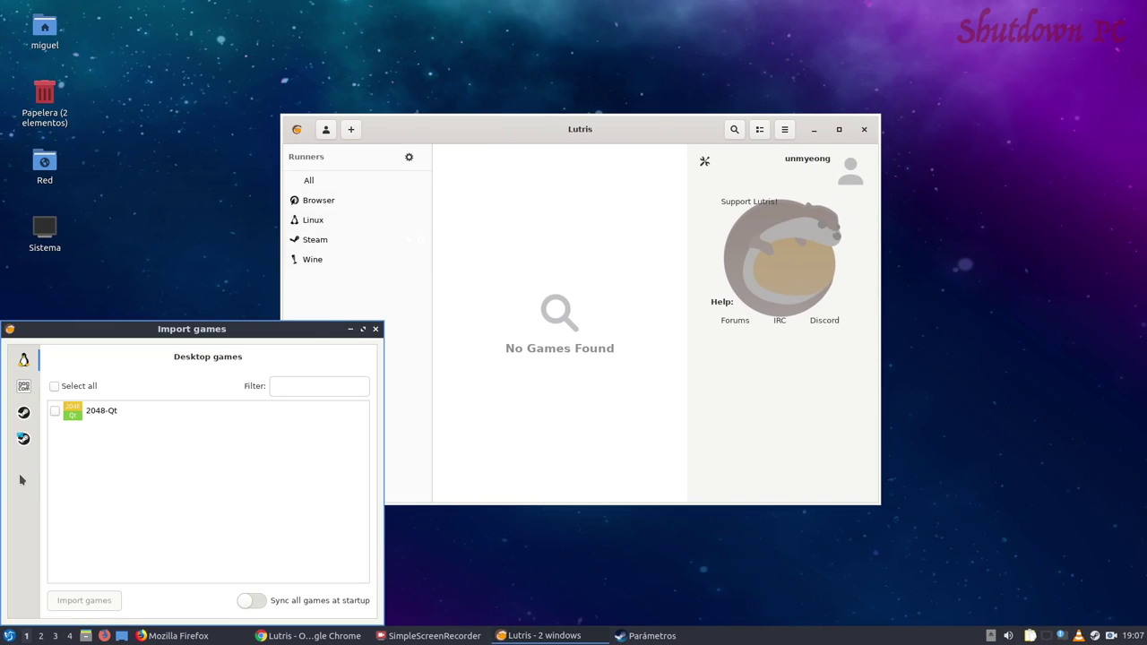
{"action": "left_click", "coordinate": [24, 417]}
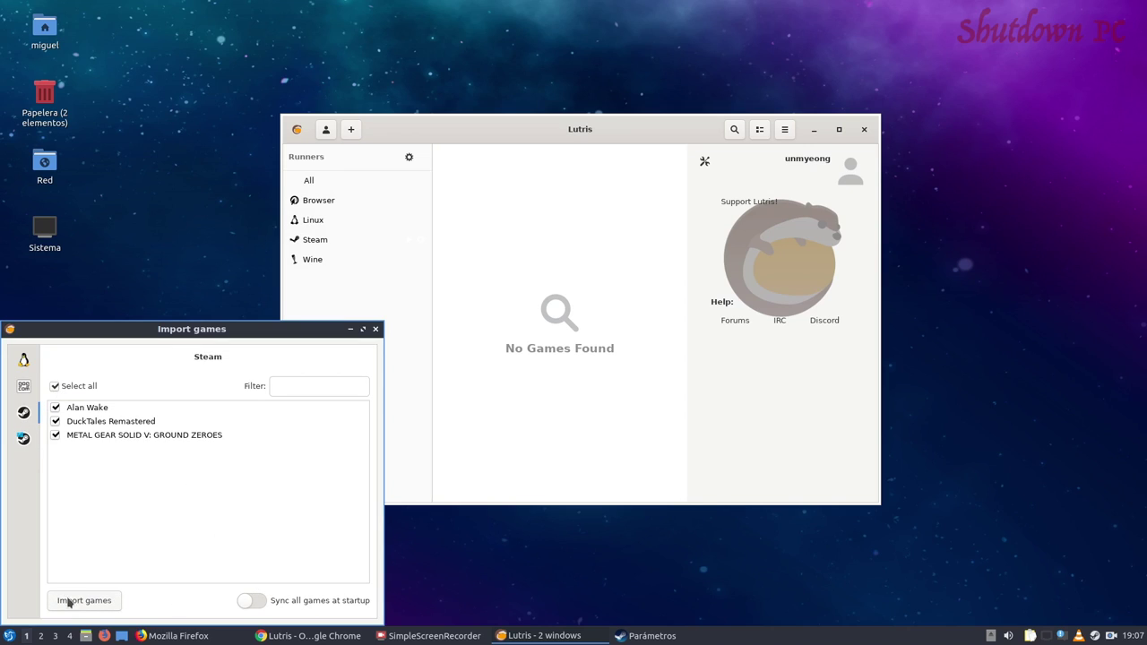
{"action": "left_click", "coordinate": [81, 600]}
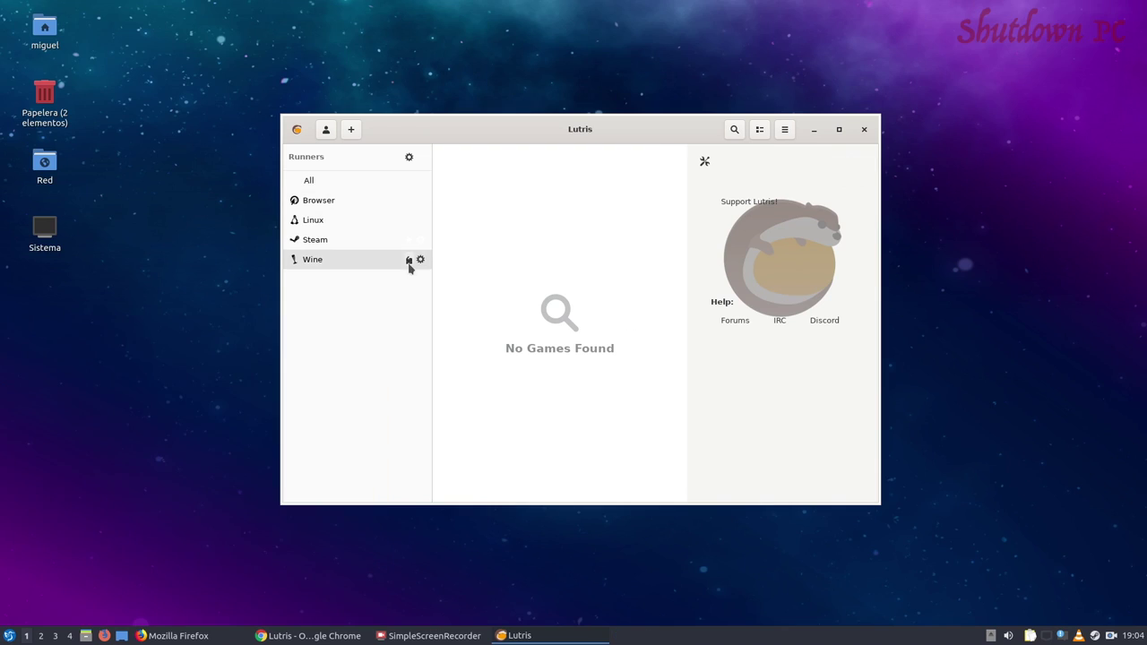
Configure the Steam runner to stop Steam after game exits and start in Big Picture mode, and view its system options.
{"action": "left_click", "coordinate": [421, 240]}
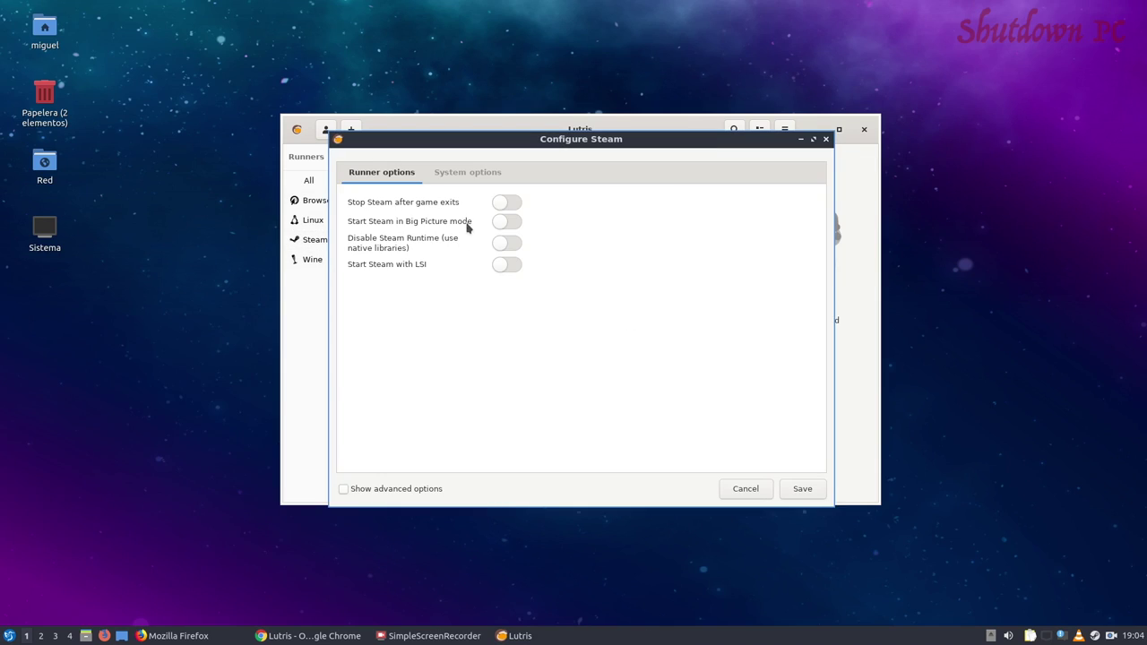
{"action": "left_click", "coordinate": [503, 204]}
{"action": "left_click", "coordinate": [507, 223]}
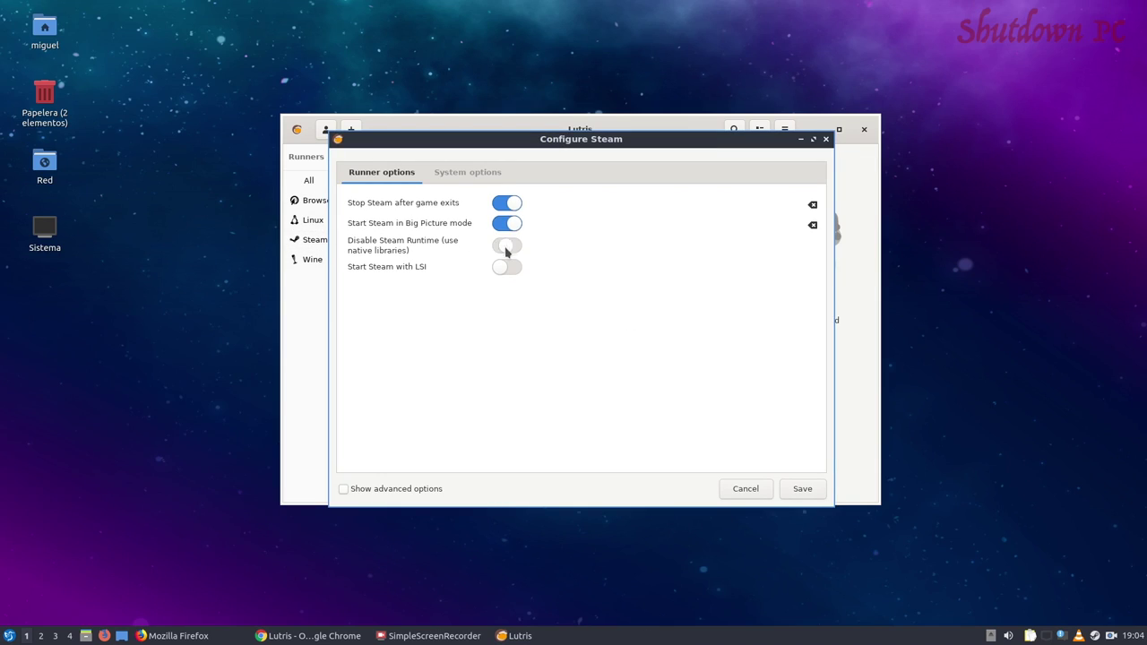
{"action": "left_click", "coordinate": [460, 172]}
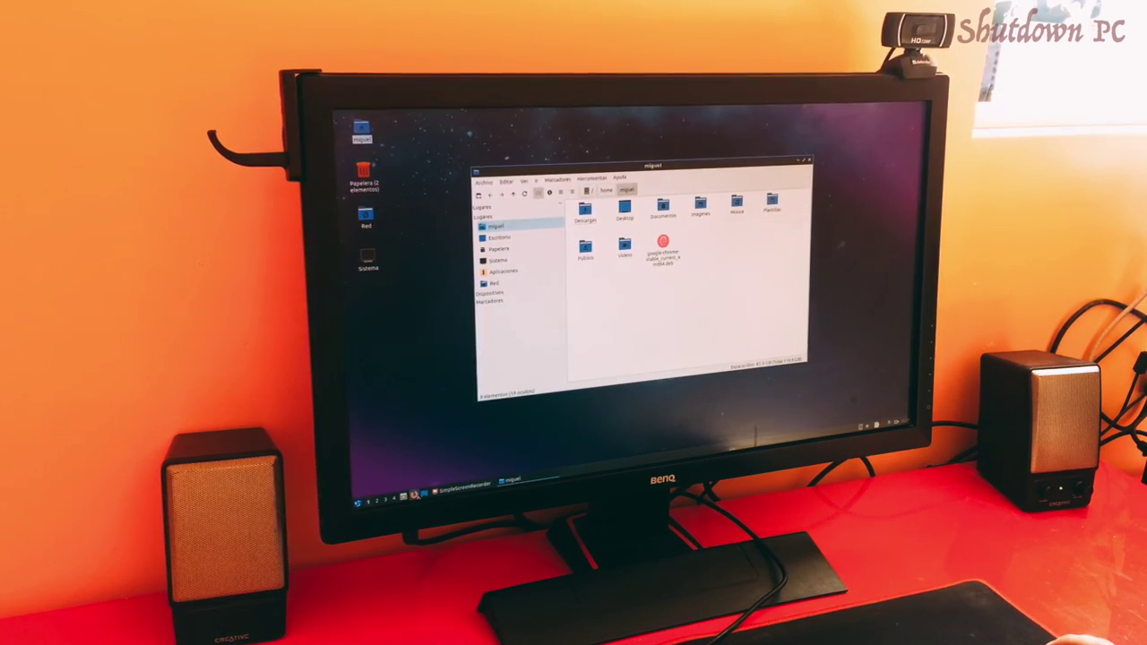
{"action": "left_click", "coordinate": [362, 502]}
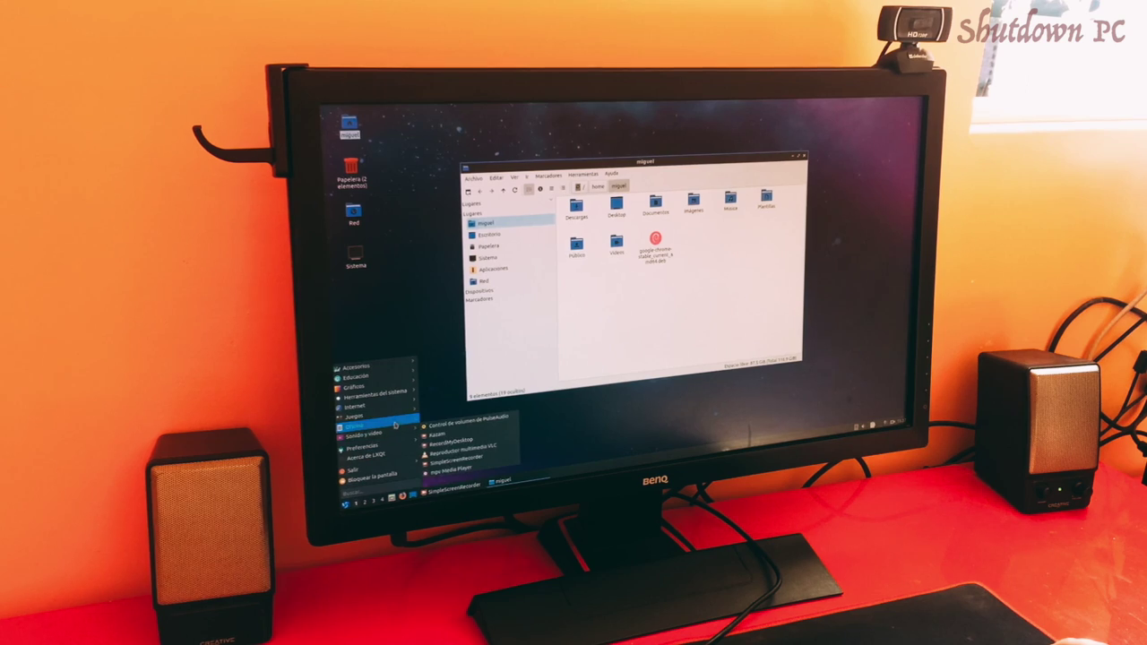
{"action": "mouse_move", "coordinate": [401, 405]}
{"action": "left_click", "coordinate": [439, 414]}
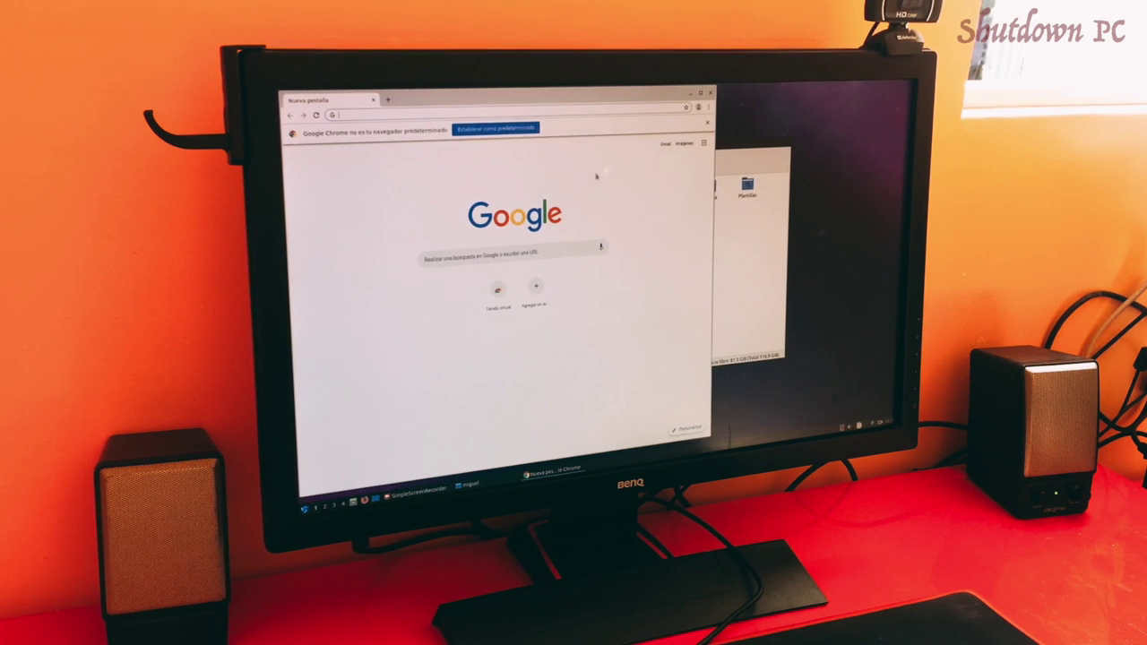
{"action": "type", "text": "youtube.com"}
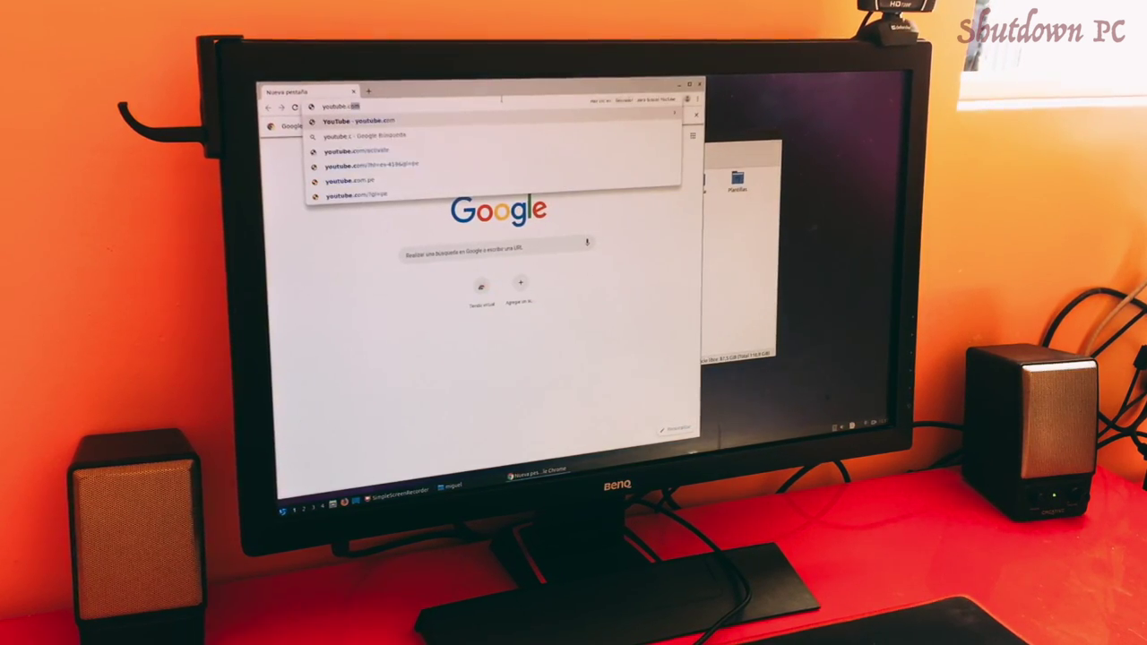
{"action": "key", "text": "Return"}
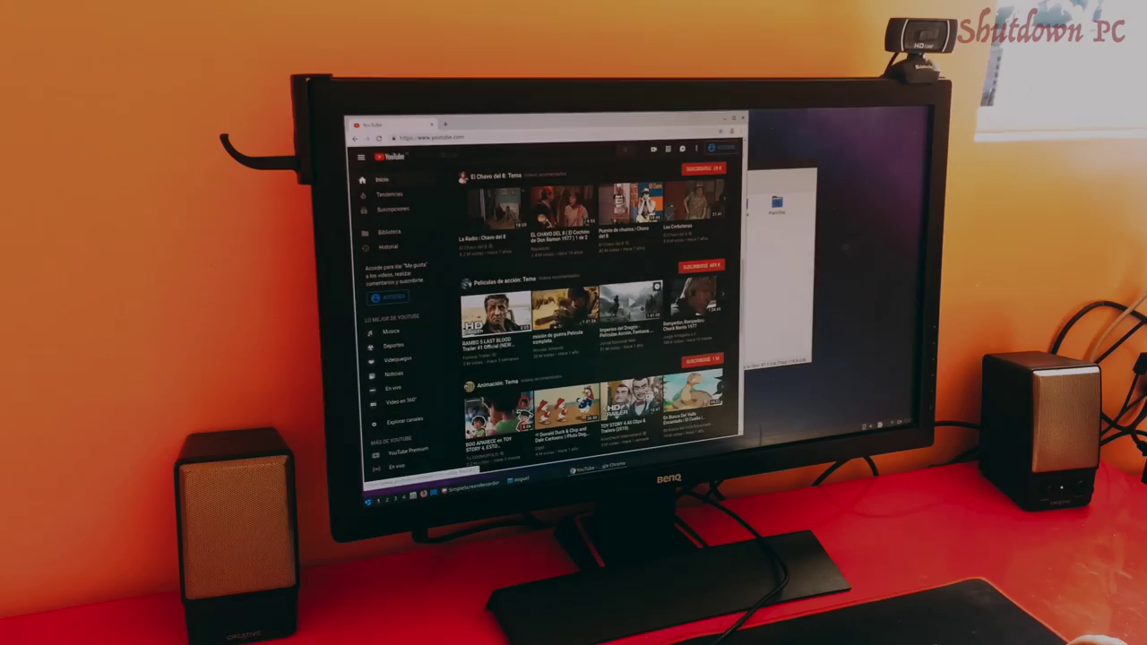
{"action": "left_click", "coordinate": [639, 307]}
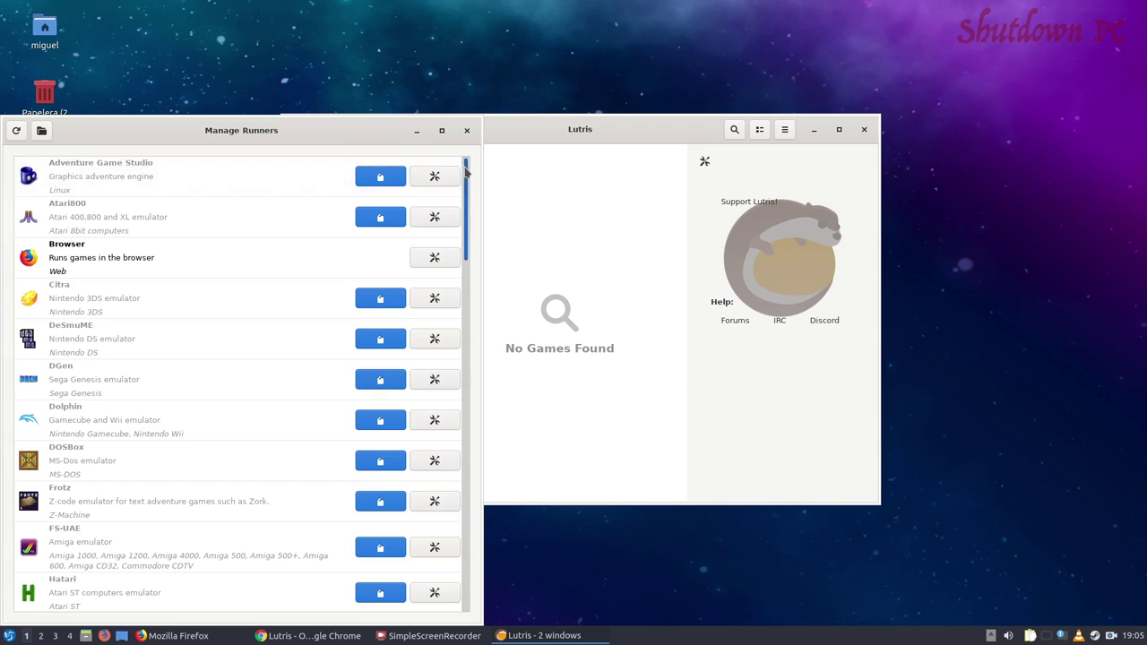
{"action": "left_click_drag", "start_coordinate": [465, 170], "coordinate": [484, 194]}
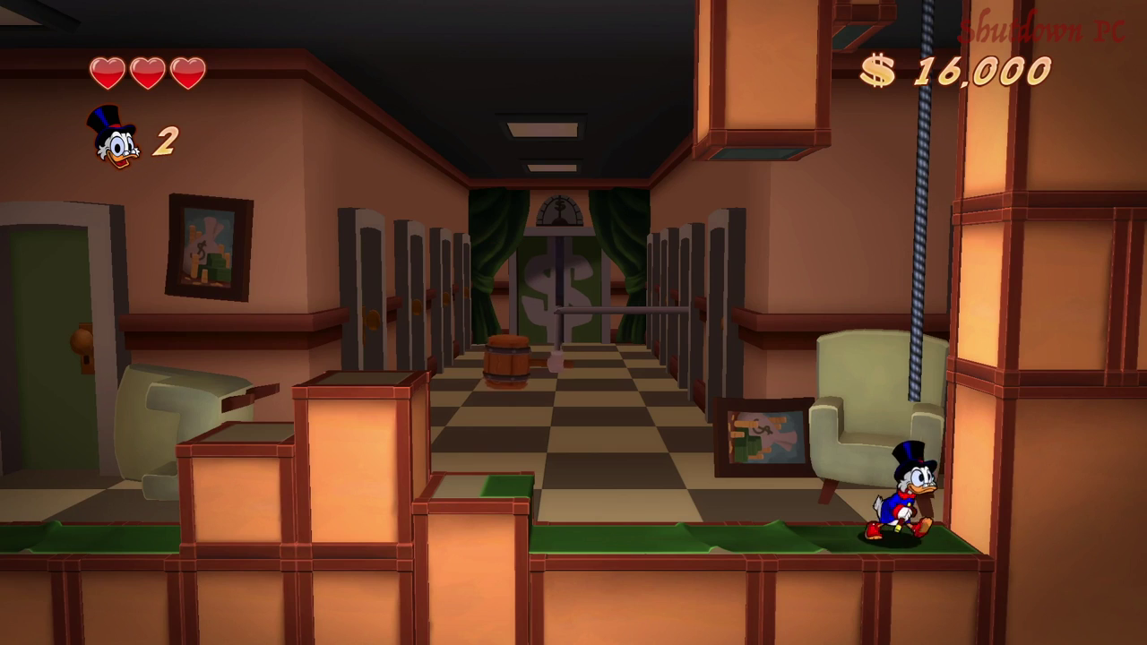
{"action": "key", "text": "space"}
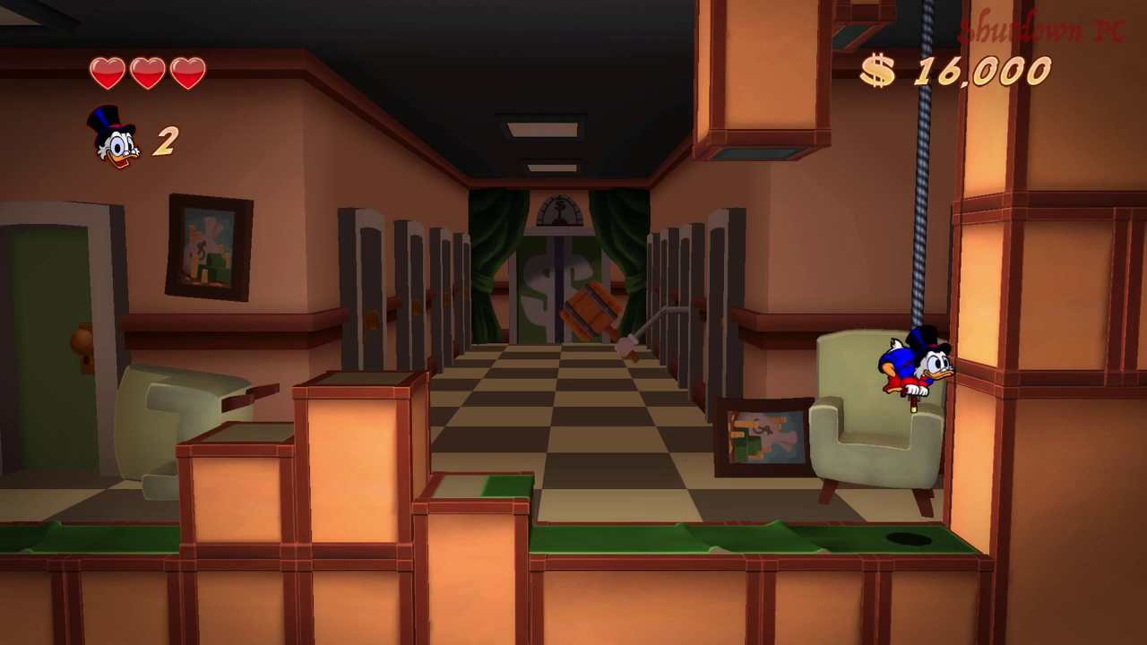
{"action": "key", "text": "Up"}
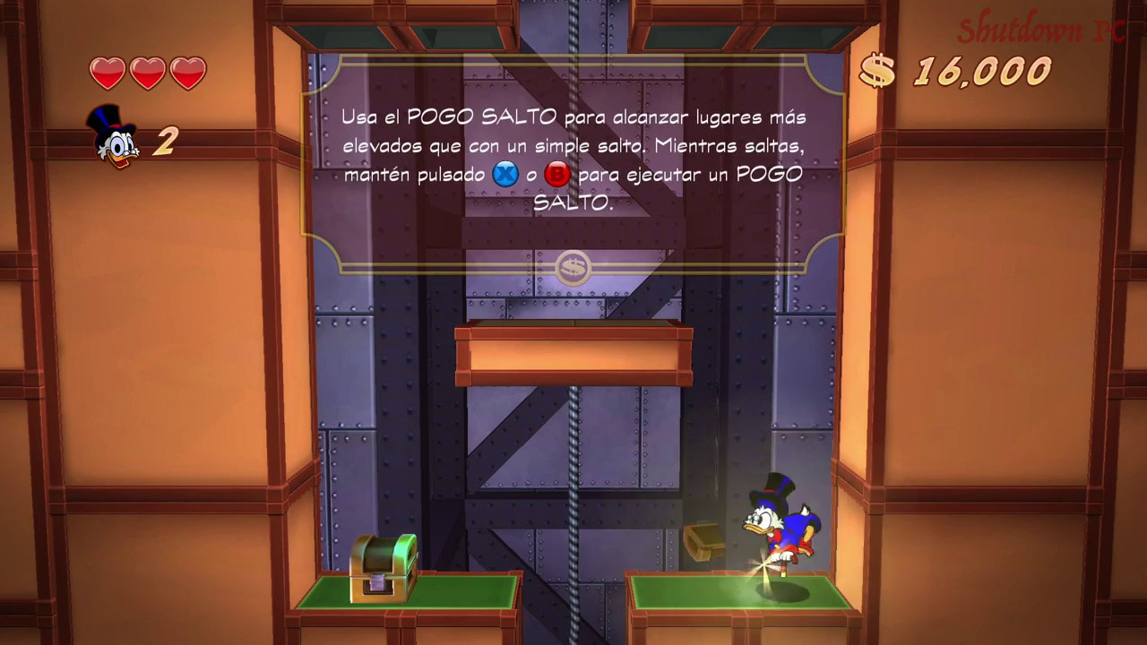
{"action": "key", "text": "Left"}
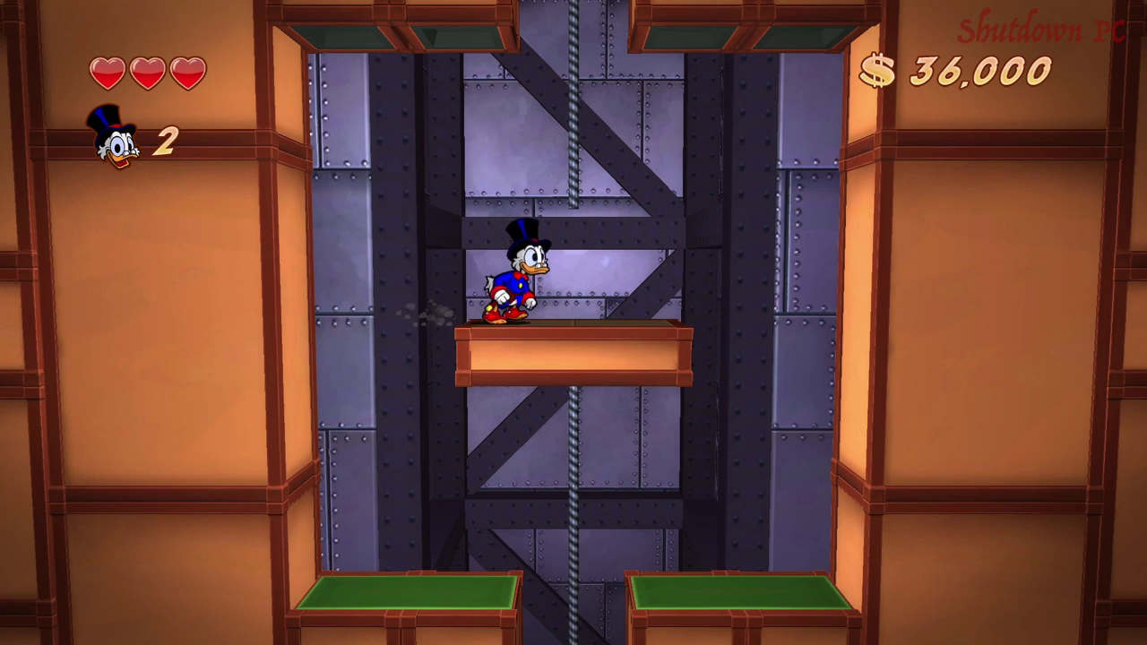
{"action": "key", "text": "Right"}
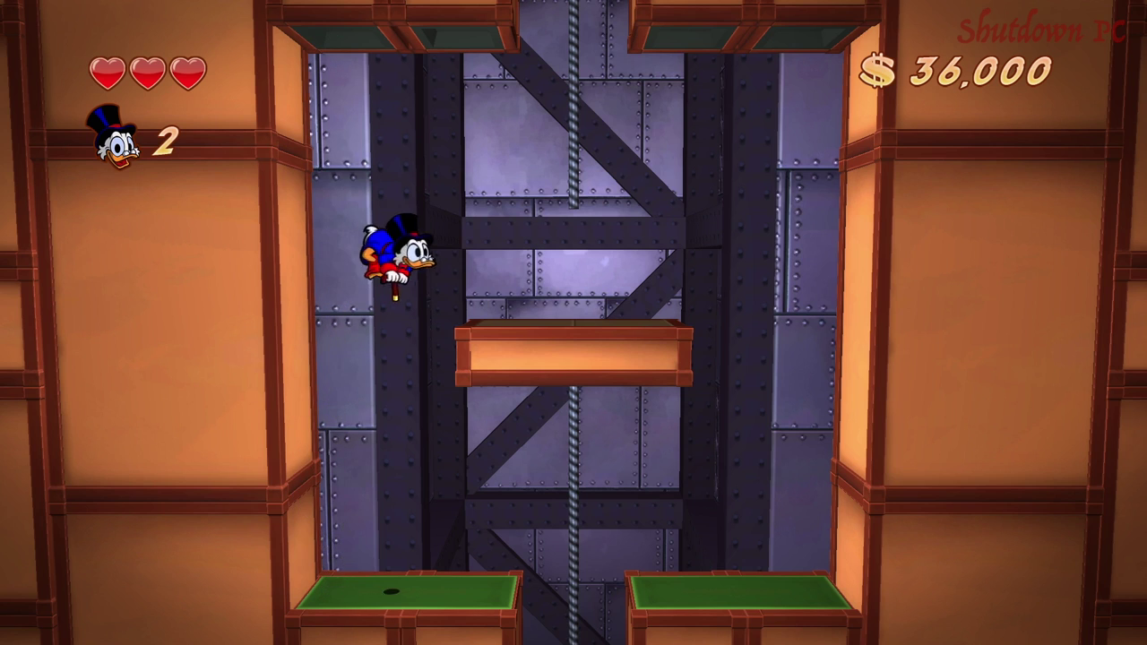
{"action": "key", "text": "Left"}
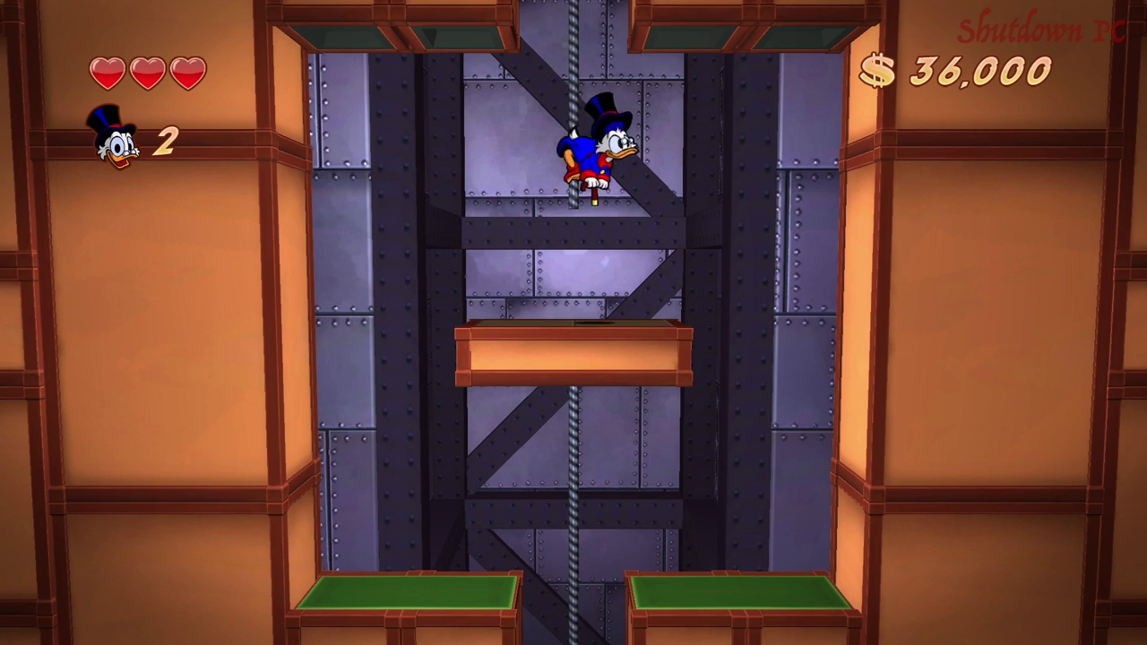
{"action": "key", "text": "Down"}
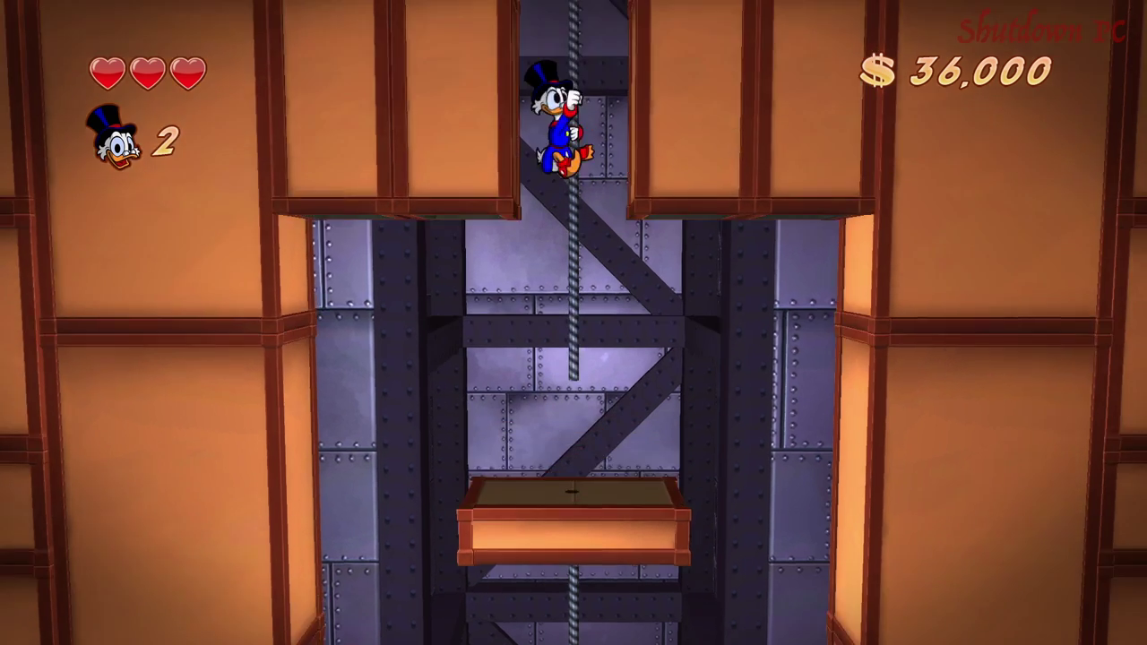
{"action": "key", "text": "Up"}
{"action": "key", "text": "Up"}
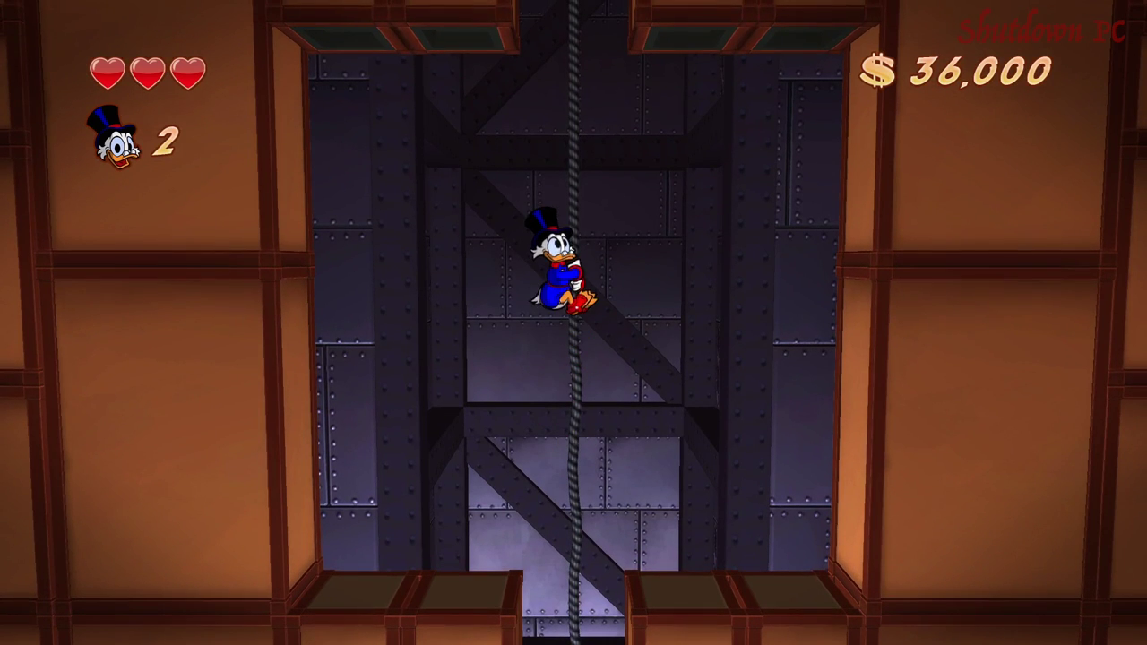
{"action": "key", "text": "Left"}
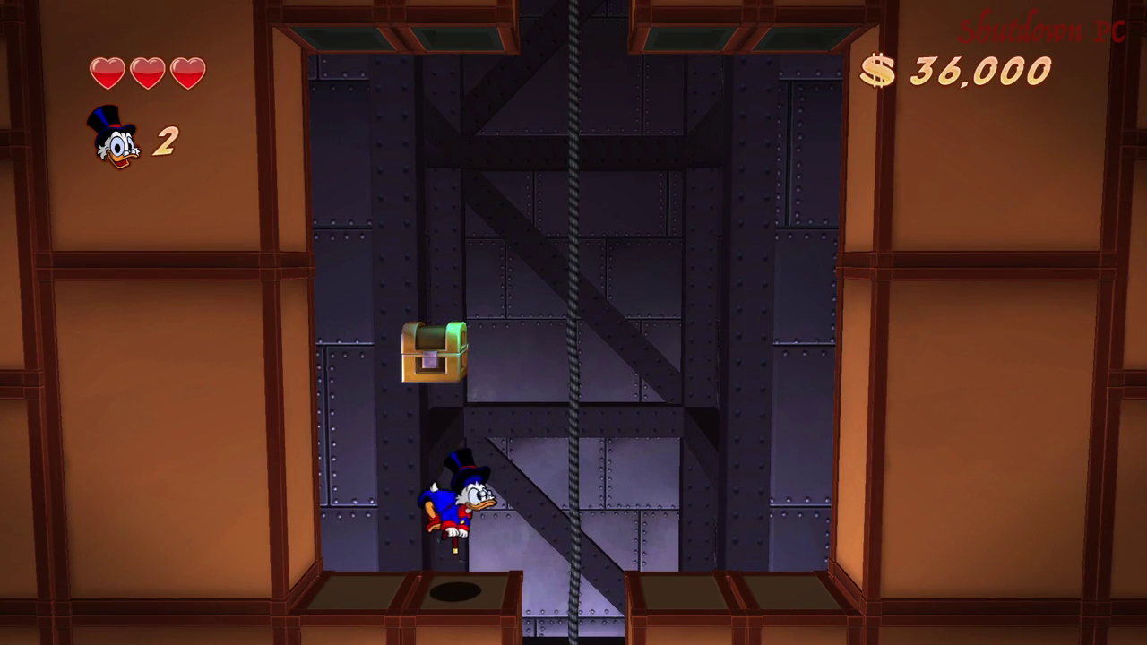
{"action": "key", "text": "Left"}
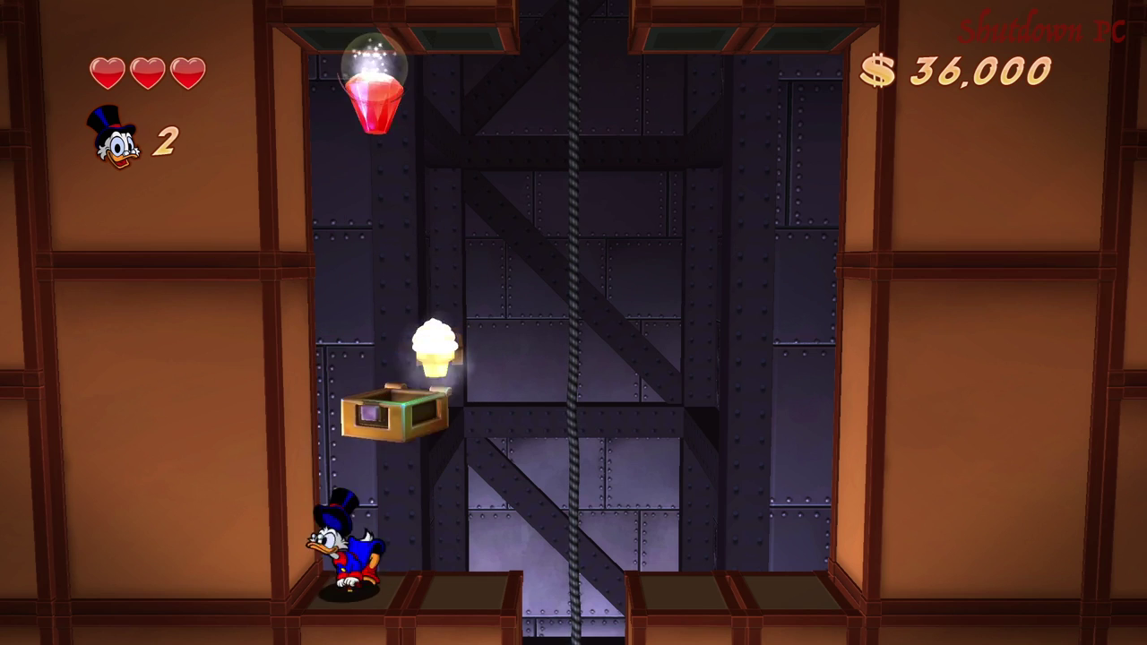
{"action": "key", "text": "Right"}
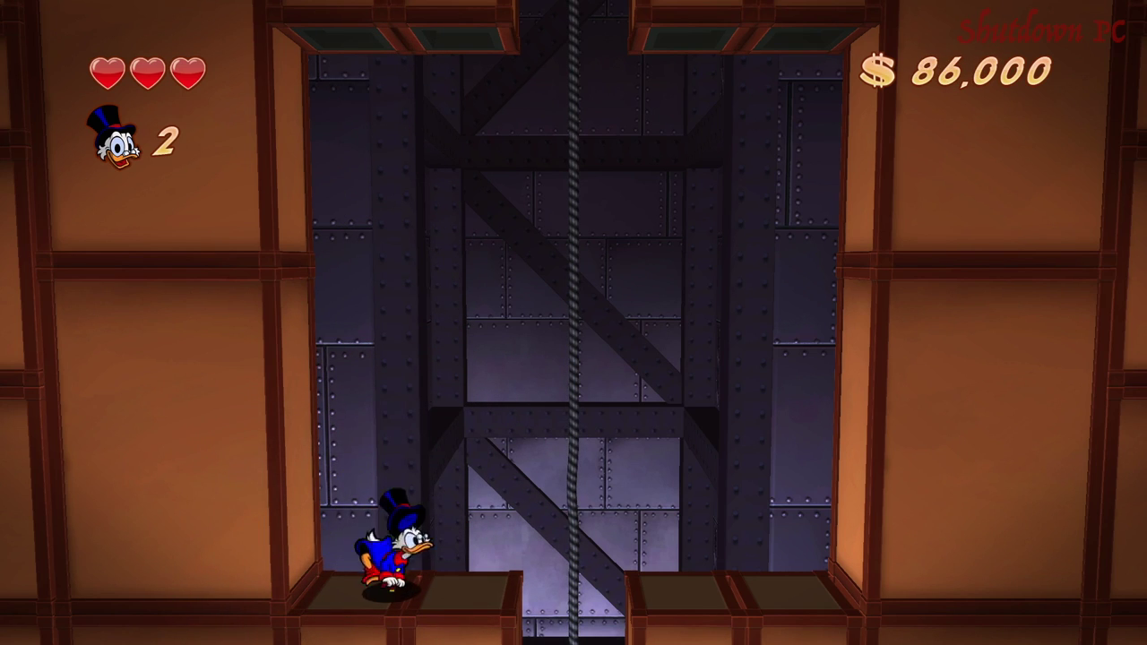
{"action": "key", "text": "Right"}
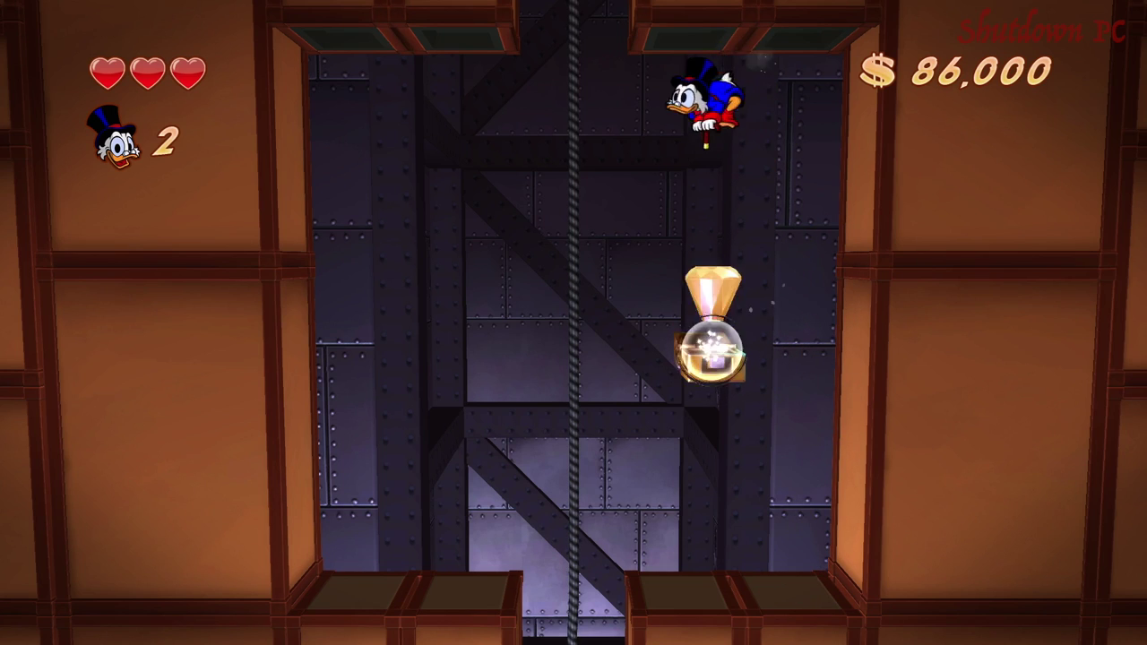
{"action": "key", "text": "Right"}
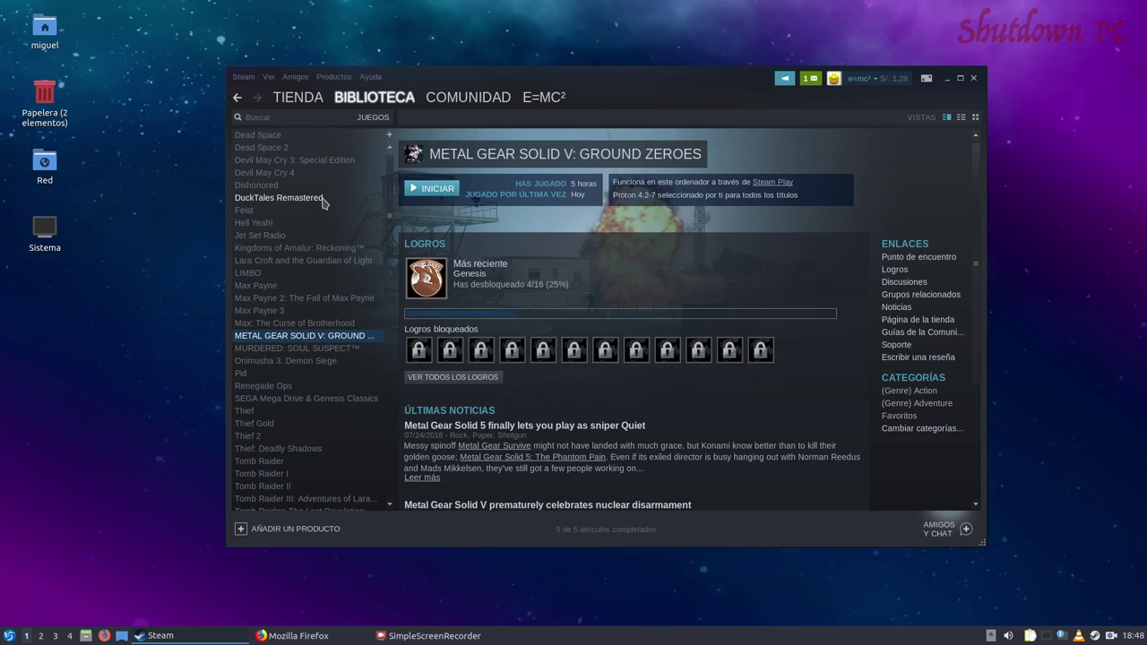
In the Steam library, launch DuckTales Remastered and accept running it with the Steam Play compatibility tool.
{"action": "left_click", "coordinate": [324, 199]}
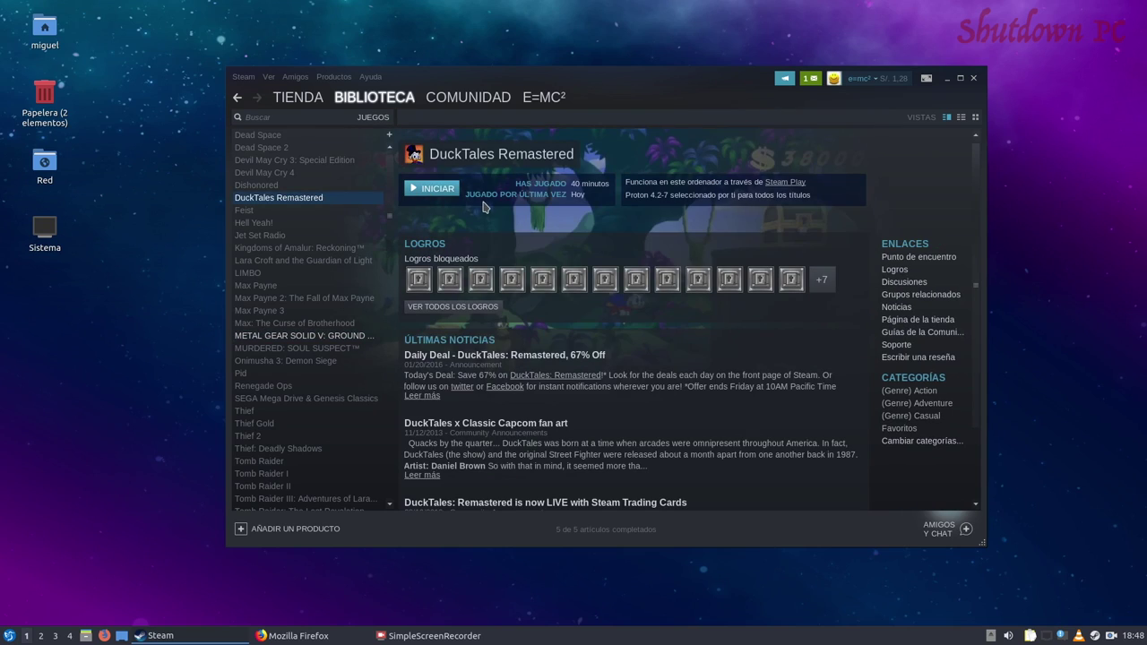
{"action": "left_click", "coordinate": [433, 189]}
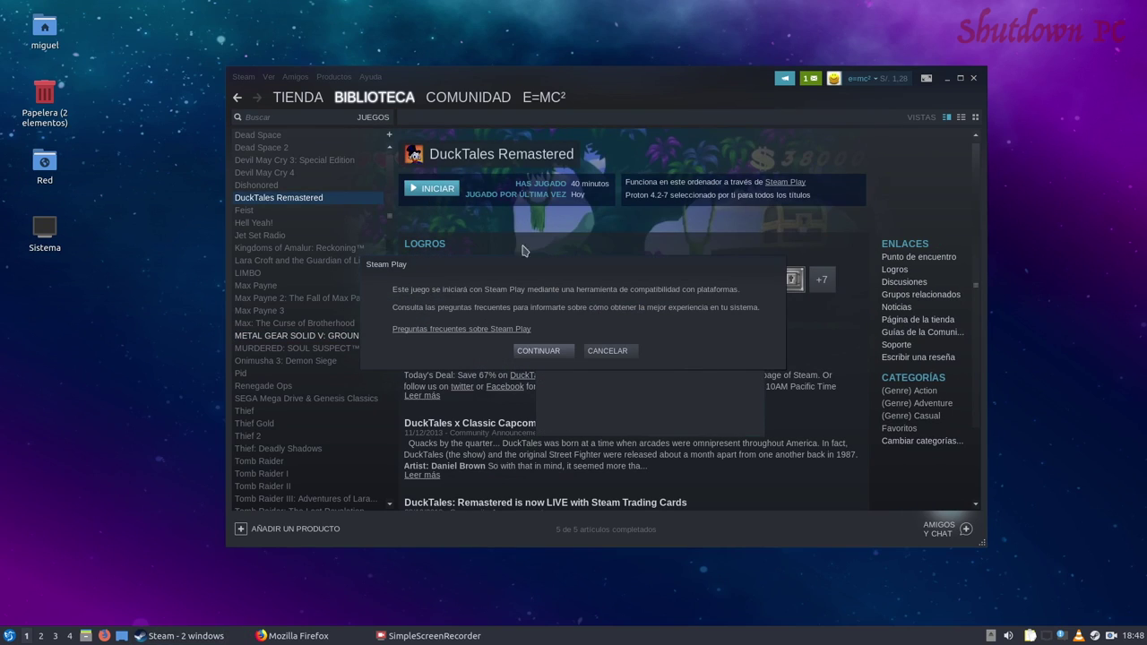
{"action": "left_click", "coordinate": [565, 355]}
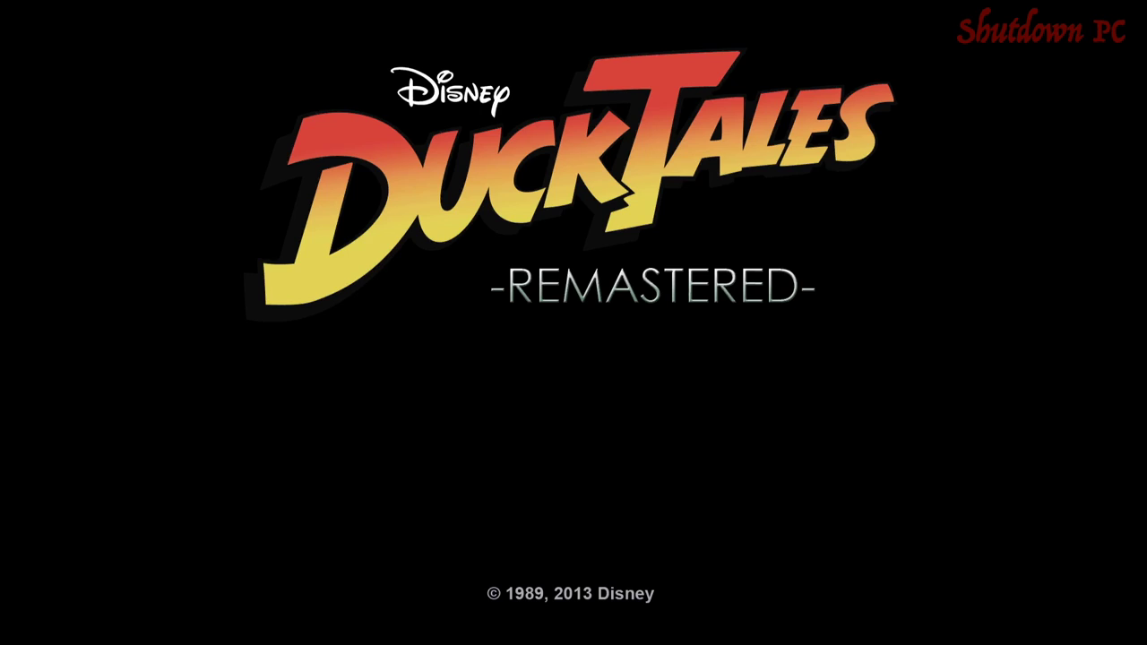